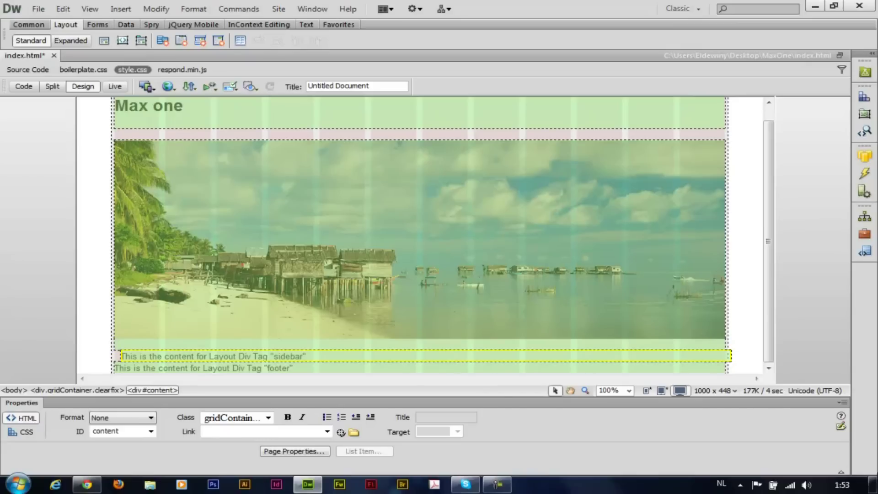
# Step: Insert the content1 image from the images folder into the content div with the alternate text content1
pyautogui.hotkey('ctrl', 'alt', 'i')
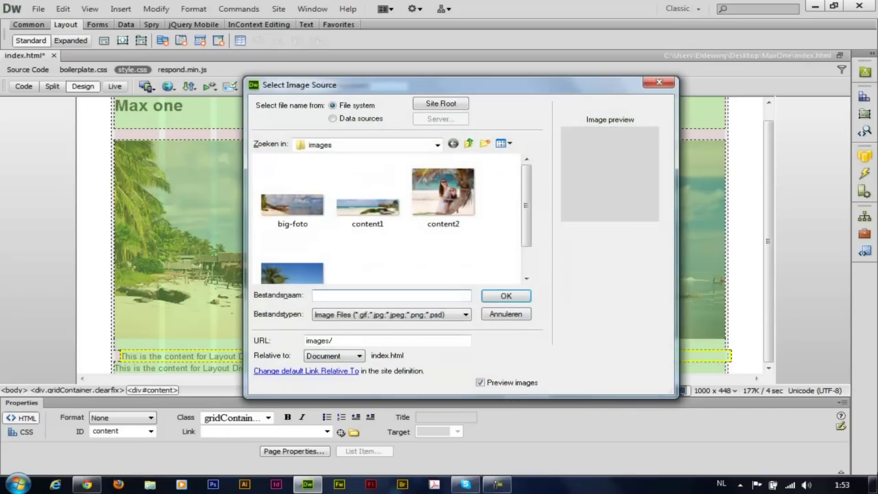
pyautogui.click(376, 220)
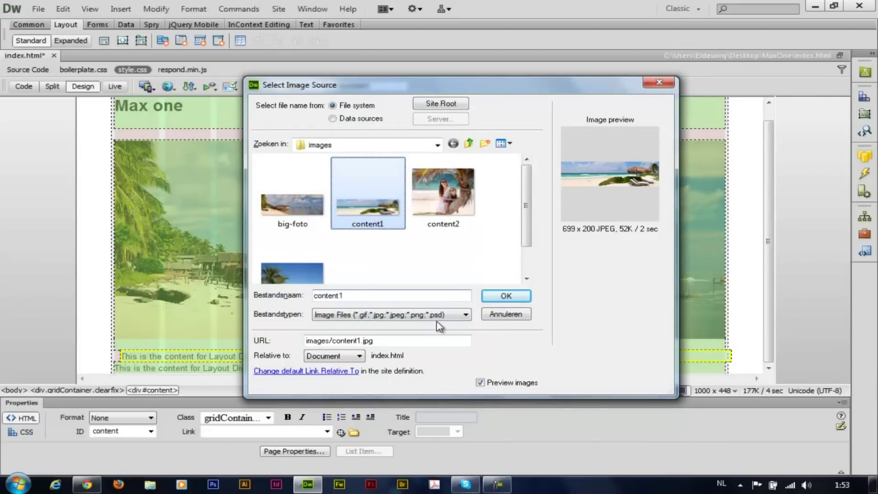
pyautogui.click(511, 300)
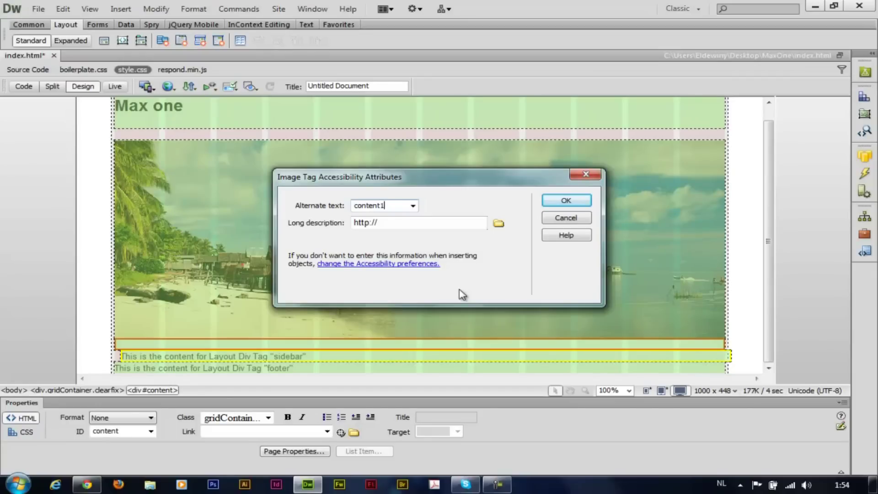
pyautogui.press('Return')
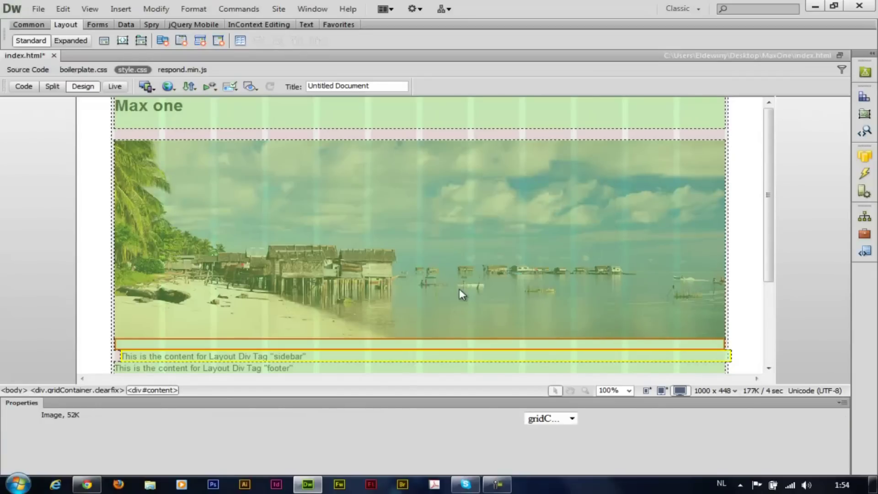
pyautogui.scroll(-3, 460, 229)
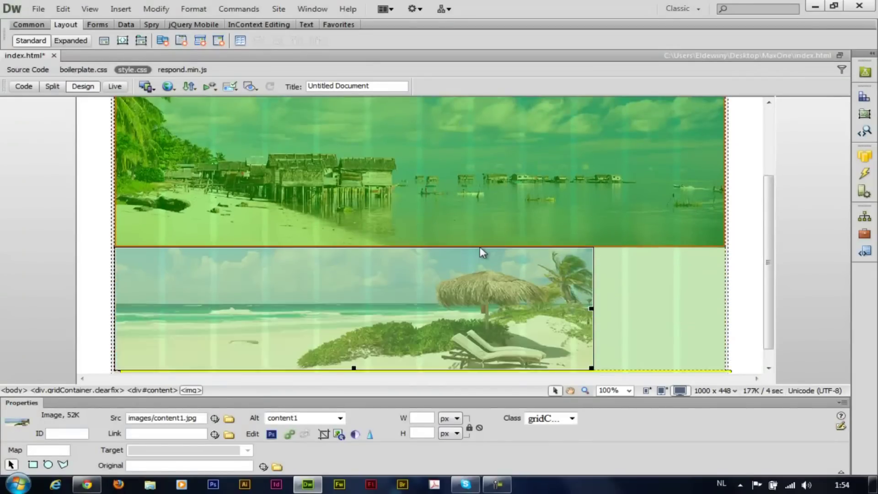
# Step: Copy the upper-left Arabic paragraph from the Lorem Ipsum web page in Chrome and paste it below the content1 image in Dreamweaver
pyautogui.click(608, 274)
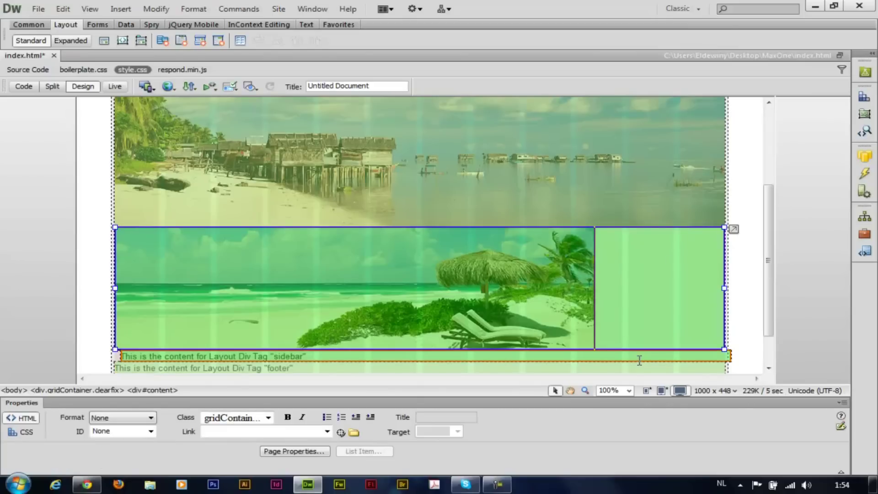
pyautogui.click(86, 485)
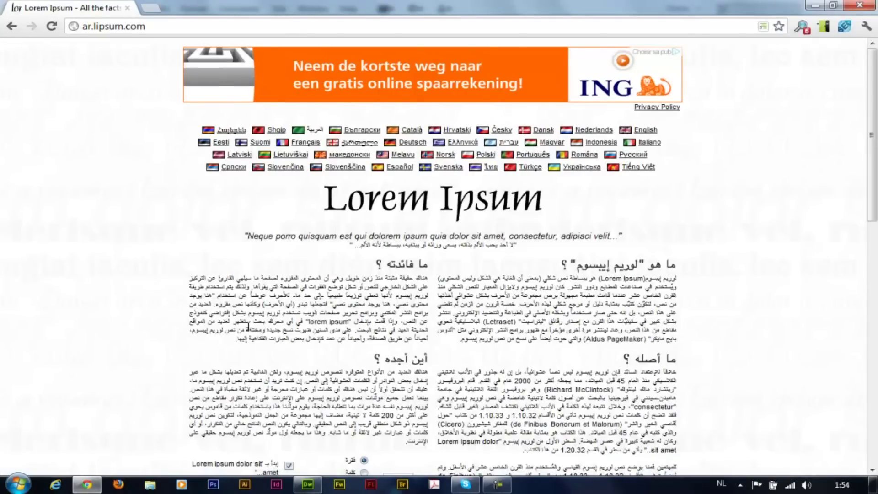
pyautogui.moveTo(237, 340); pyautogui.dragTo(428, 273)
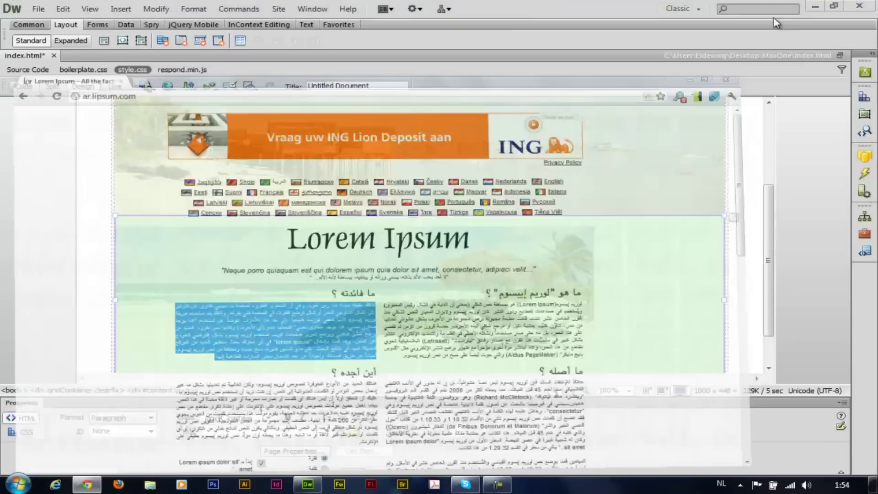
pyautogui.click(816, 5)
pyautogui.scroll(-2, 489, 309)
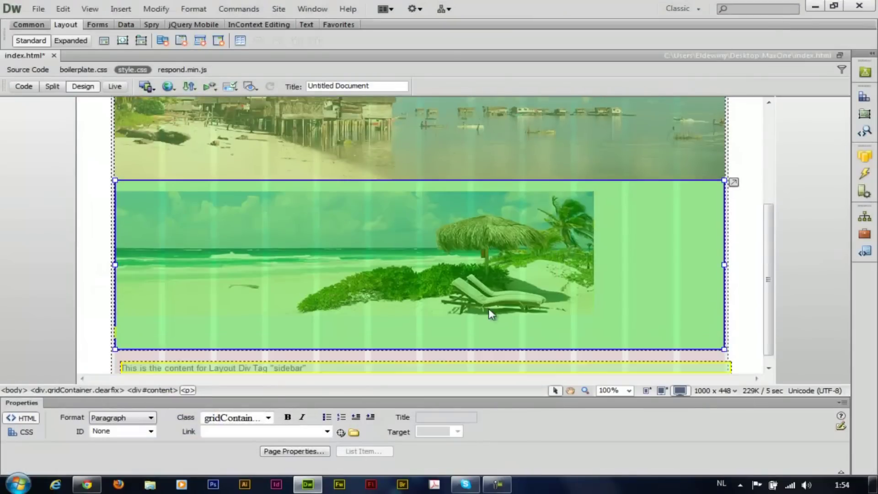
pyautogui.click(138, 316)
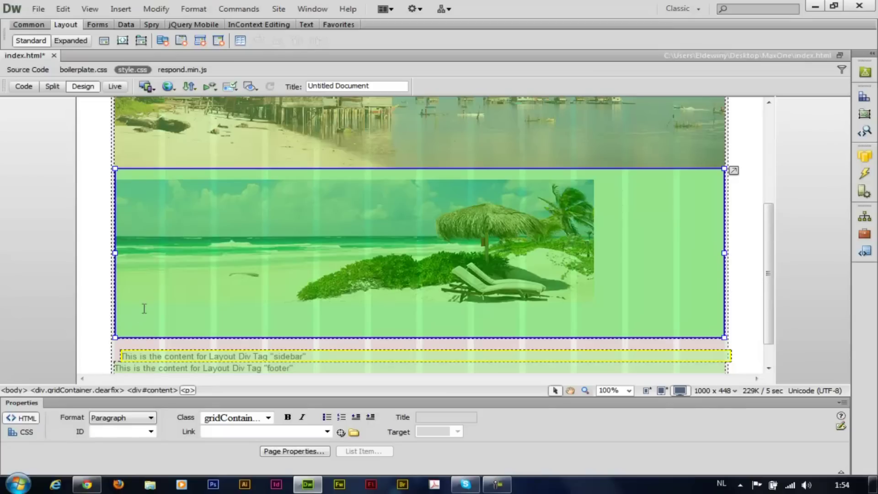
pyautogui.hotkey('ctrl', 'v')
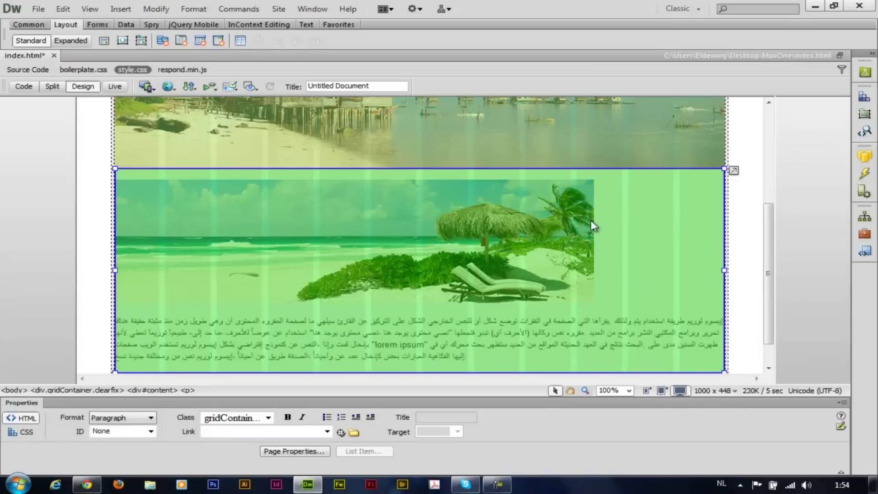
pyautogui.scroll(-1, 496, 297)
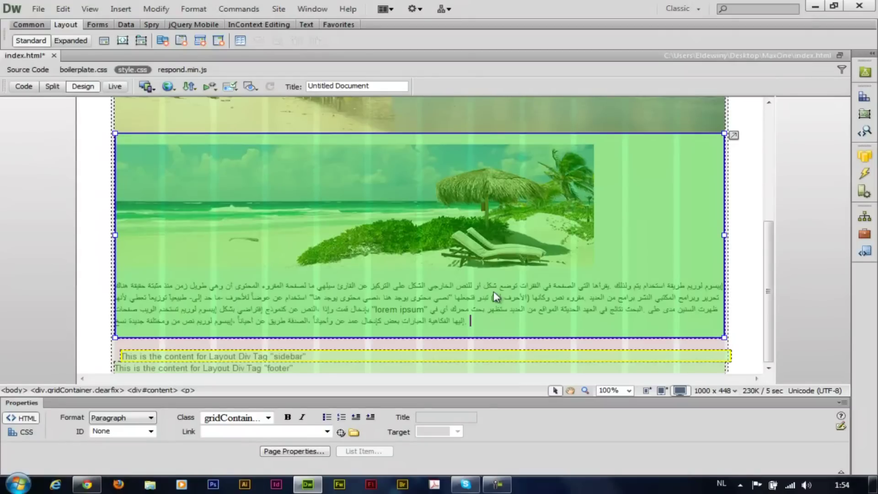
# Step: Replace the sidebar div's placeholder text with the content2 image, using the alternate text content2
pyautogui.moveTo(320, 356); pyautogui.dragTo(118, 357)
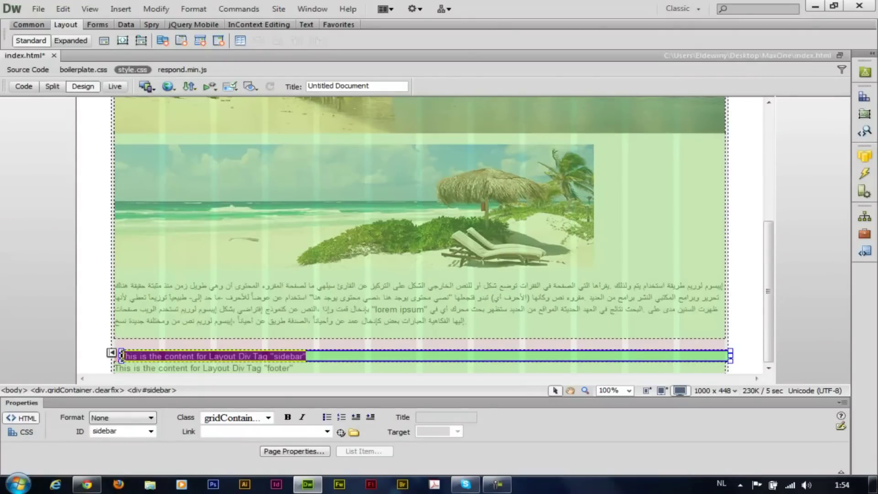
pyautogui.press('Delete')
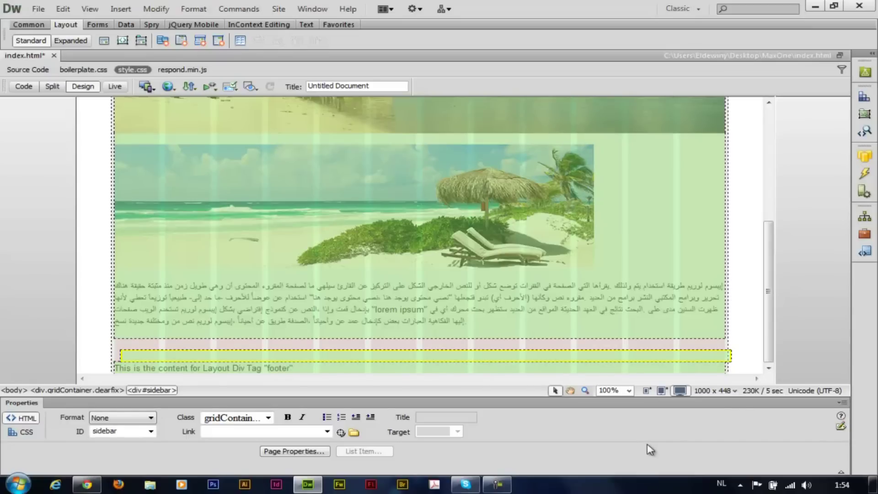
pyautogui.hotkey('ctrl', 'alt', 'i')
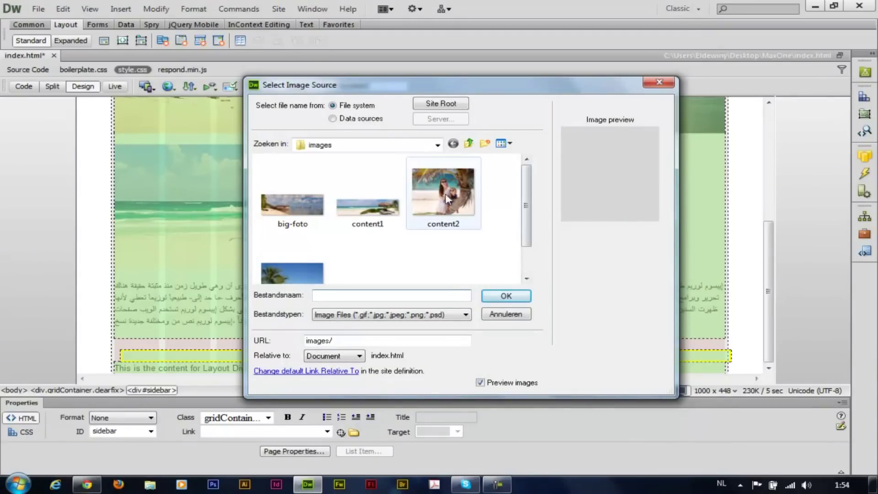
pyautogui.click(446, 197)
pyautogui.click(515, 300)
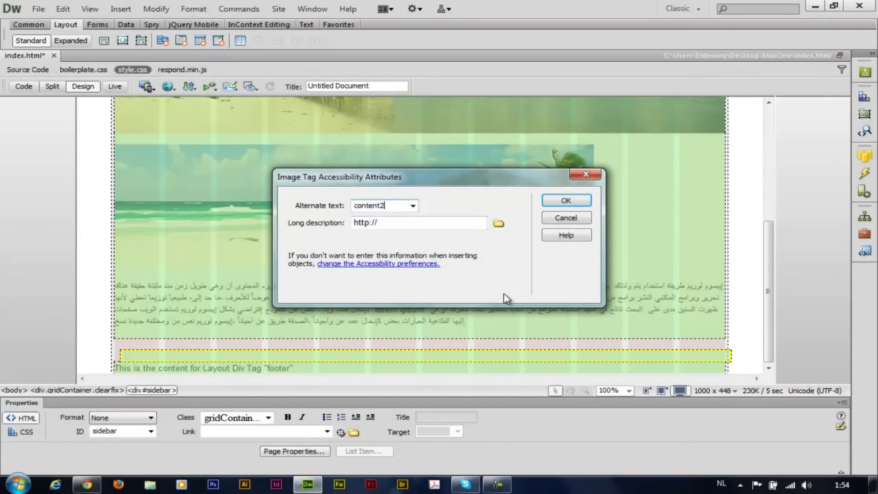
pyautogui.click(570, 201)
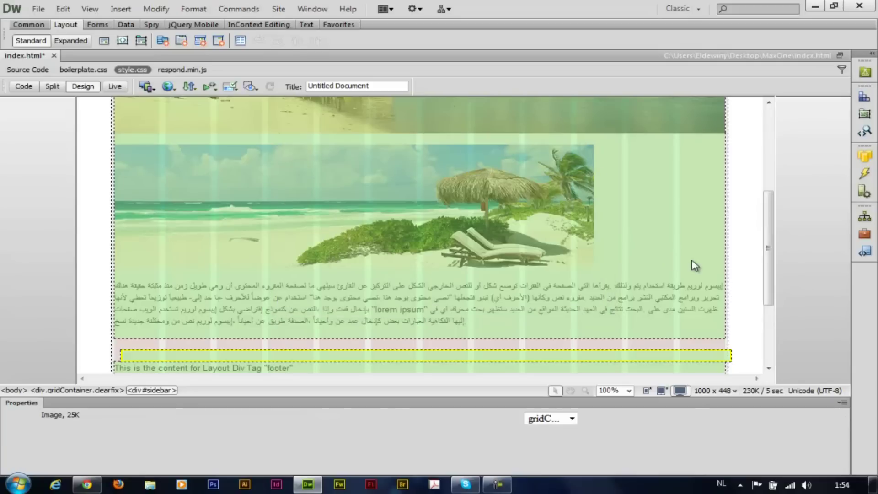
pyautogui.scroll(-3, 763, 286)
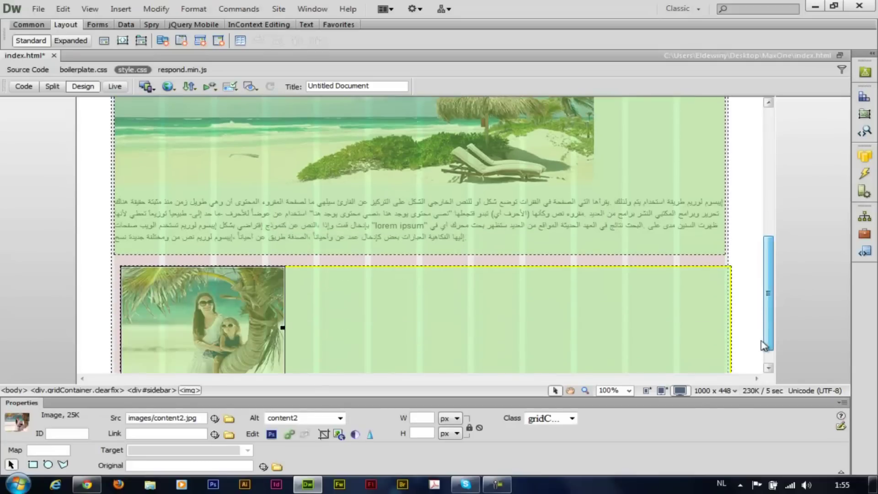
pyautogui.scroll(-1, 763, 345)
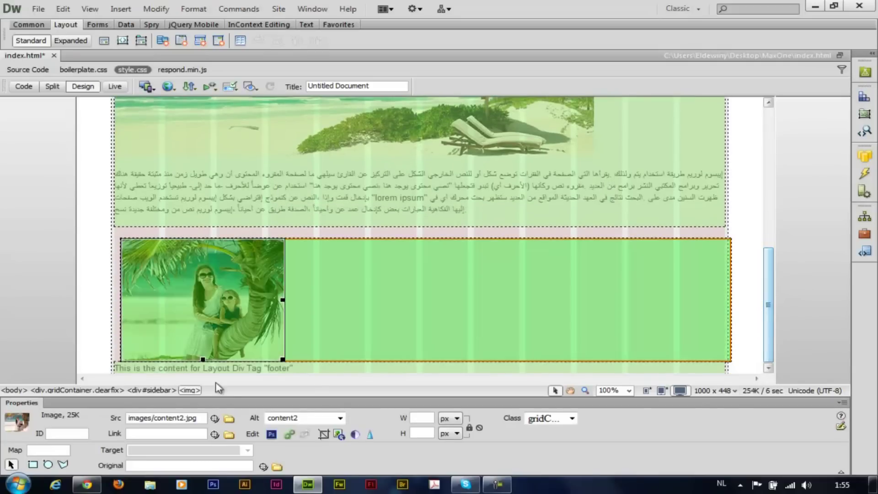
# Step: Replace the footer div's placeholder text with "Max One 2012"
pyautogui.click(298, 369)
pyautogui.moveTo(295, 368); pyautogui.dragTo(117, 368)
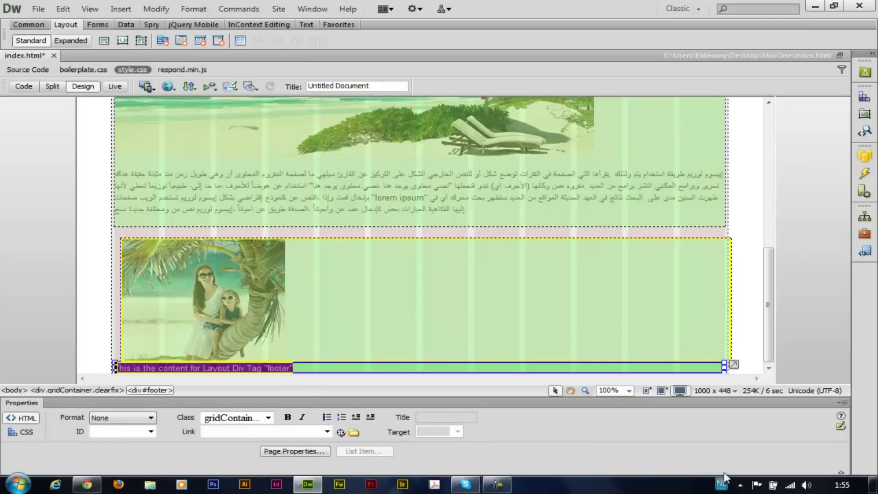
pyautogui.press('Delete')
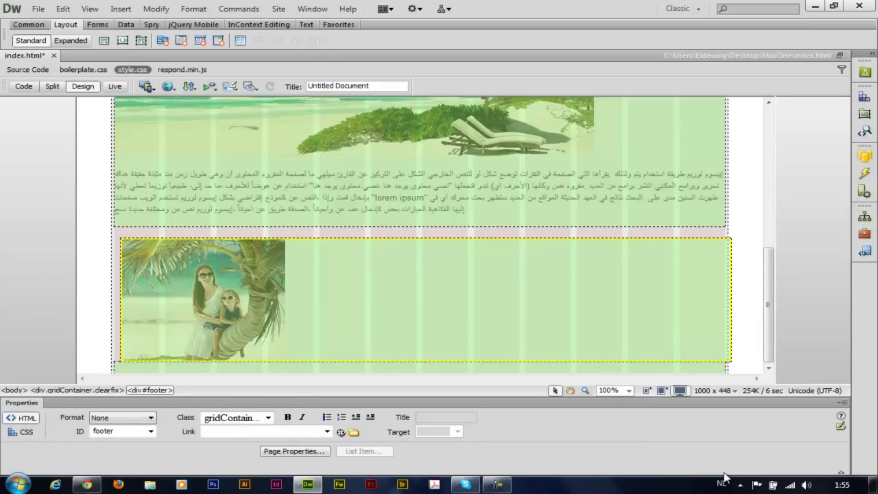
pyautogui.write('Max One')
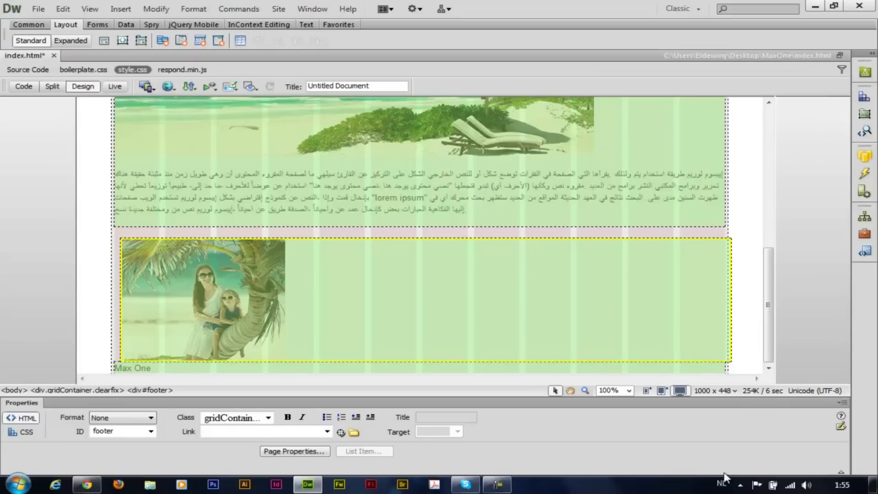
pyautogui.write('012')
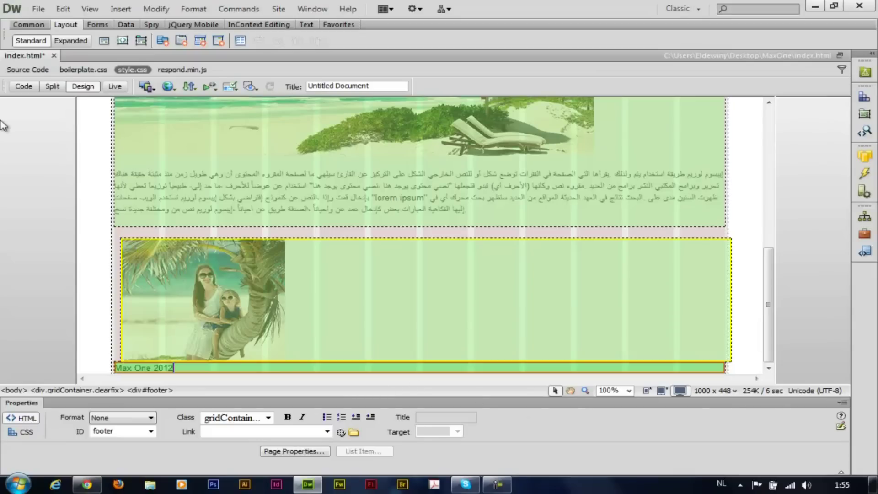
# Step: In the index.html source code, insert the &copy; entity between "Max One" and "2012" in the footer div
pyautogui.click(23, 86)
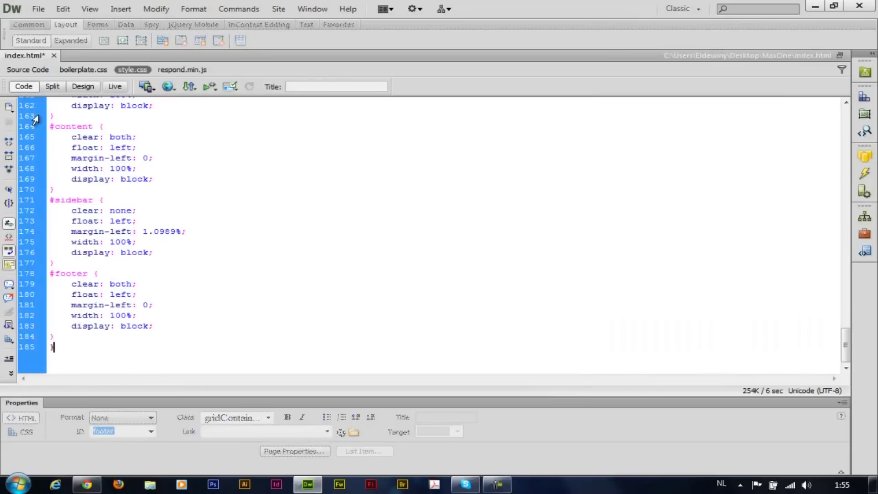
pyautogui.click(28, 69)
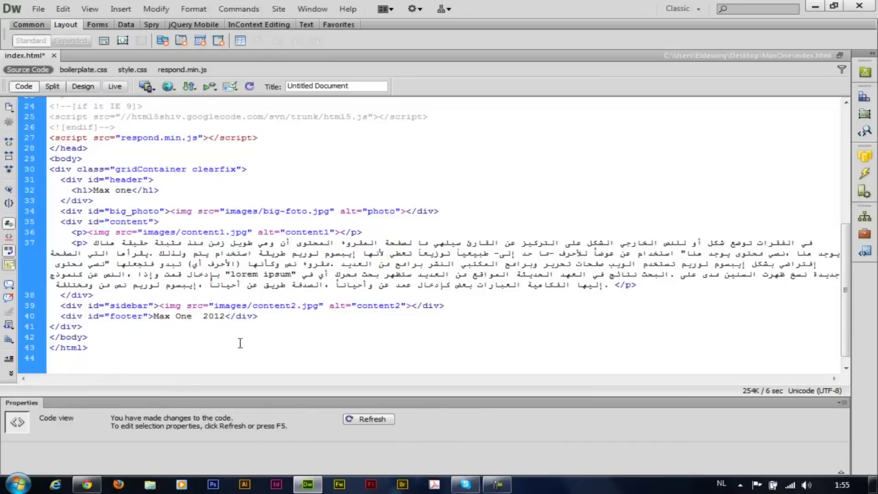
pyautogui.write('1')
pyautogui.press('BackSpace')
pyautogui.write('&')
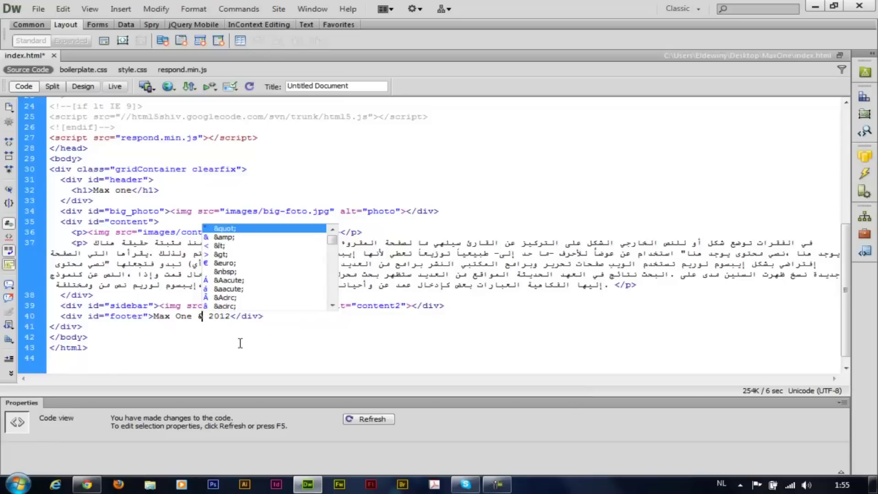
pyautogui.write('con')
pyautogui.press('BackSpace')
pyautogui.press('Return')
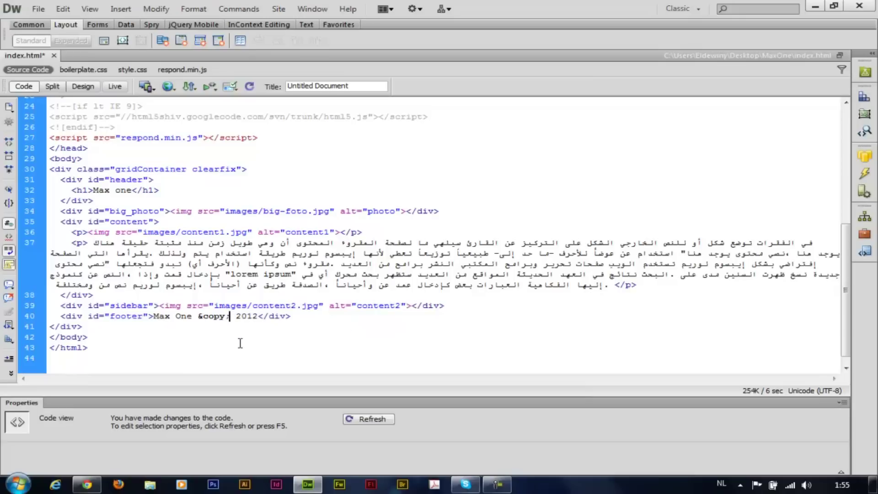
# Step: Undo the completion of the footer's copyright entity and check the footer in Design view before returning to the code
pyautogui.hotkey('ctrl', 'z')
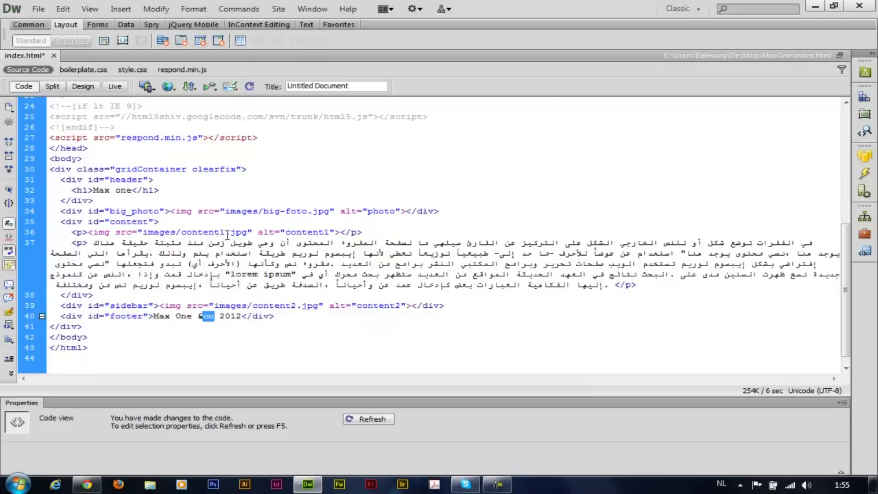
pyautogui.click(83, 87)
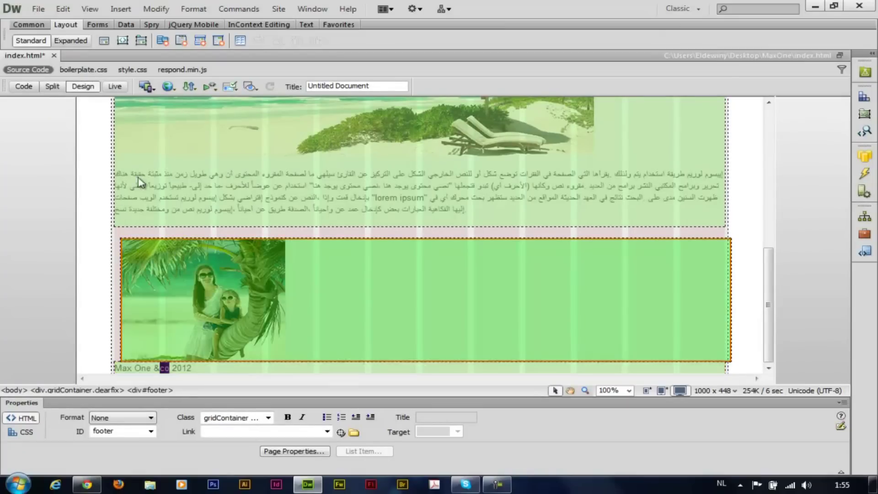
pyautogui.click(18, 90)
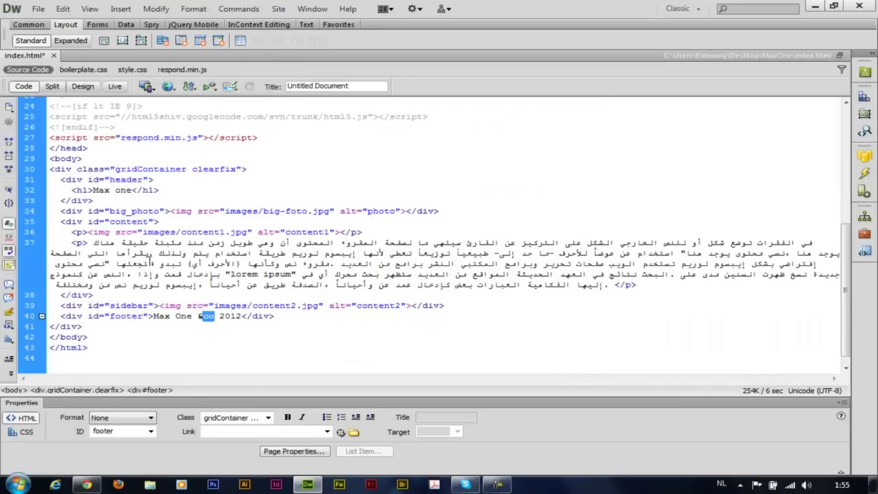
# Step: Complete the footer's partial &co entity as &copy;, save index.html and check the page in Design view
pyautogui.click(214, 317)
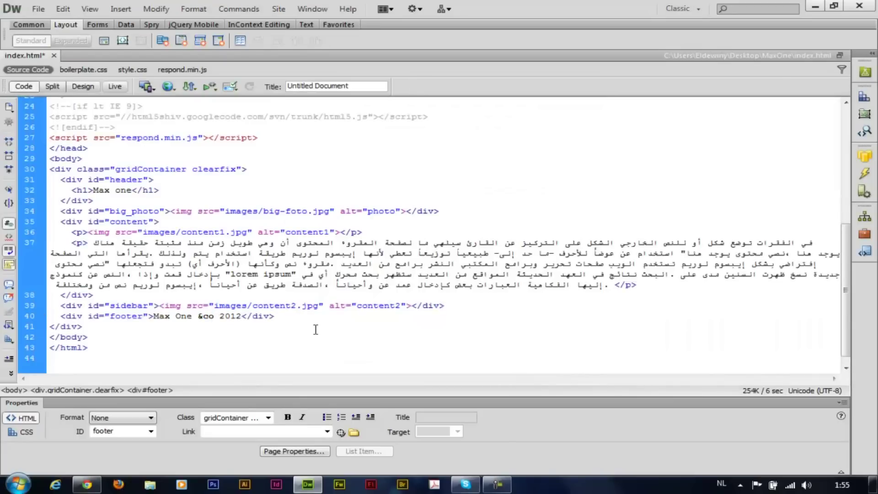
pyautogui.write('py')
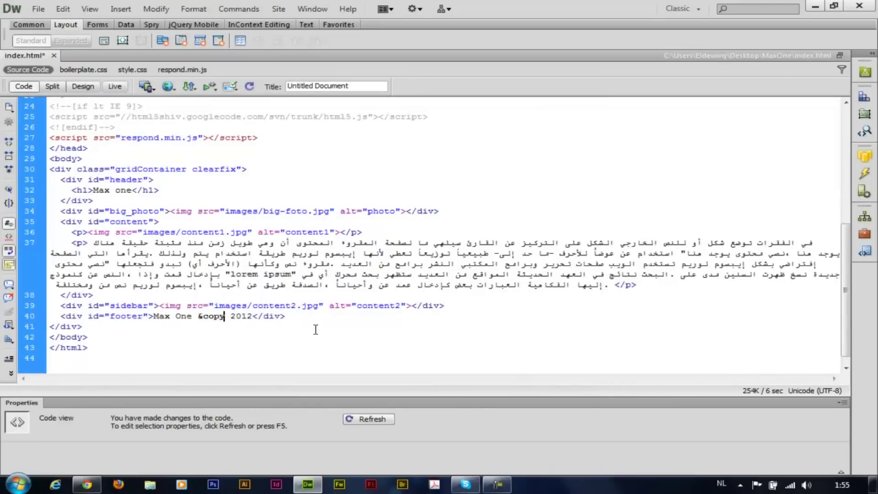
pyautogui.write(';')
pyautogui.hotkey('ctrl', 's')
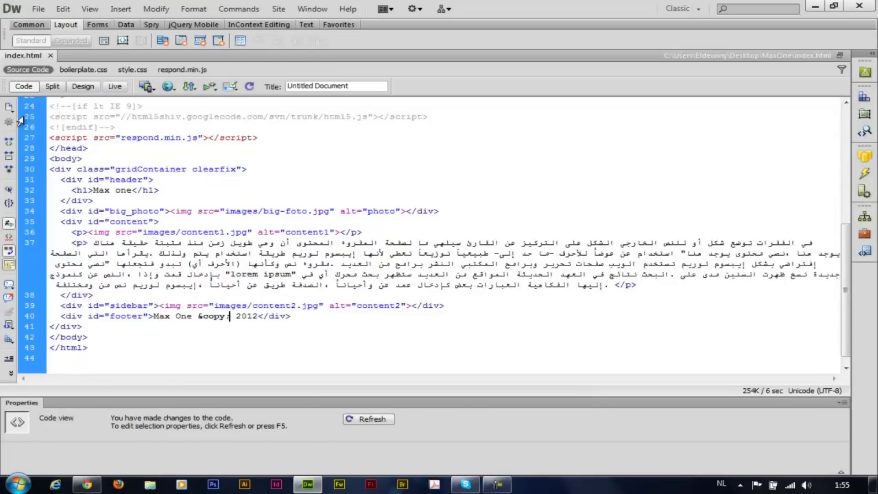
pyautogui.click(84, 88)
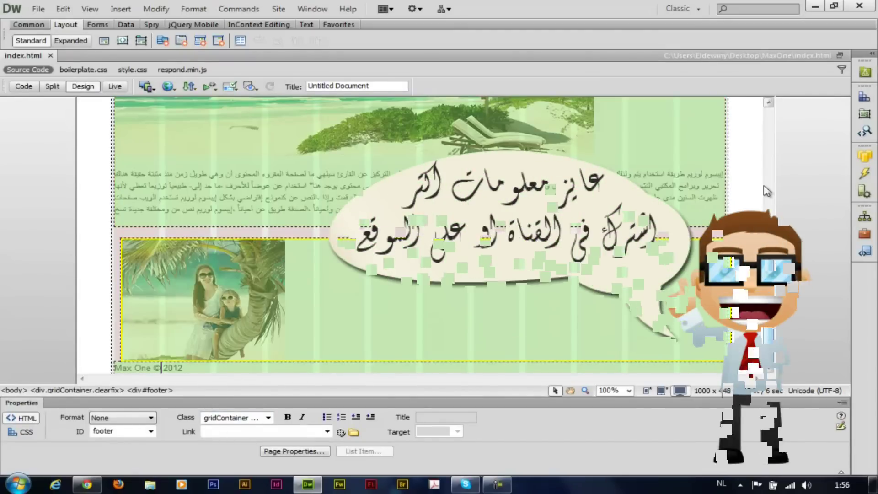
pyautogui.scroll(10, 767, 191)
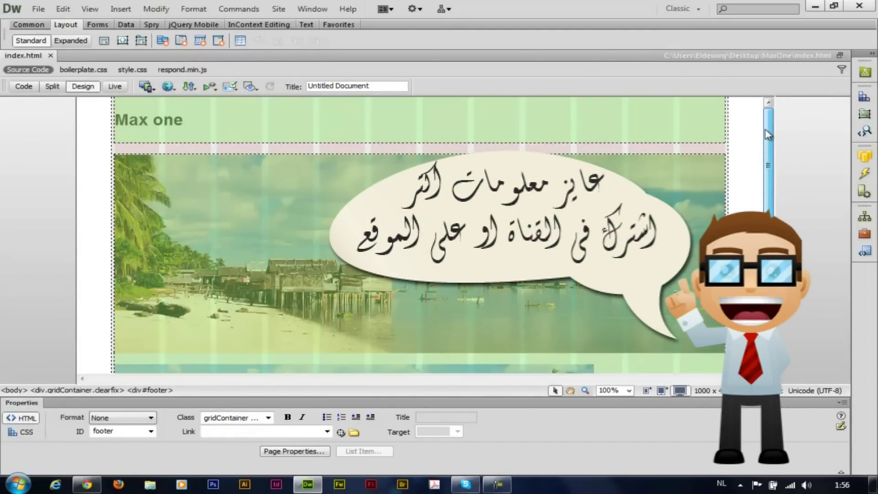
# Step: Look over the page and narrow the content div, with the beach image and sample text, to seven grid columns
pyautogui.scroll(-10, 769, 206)
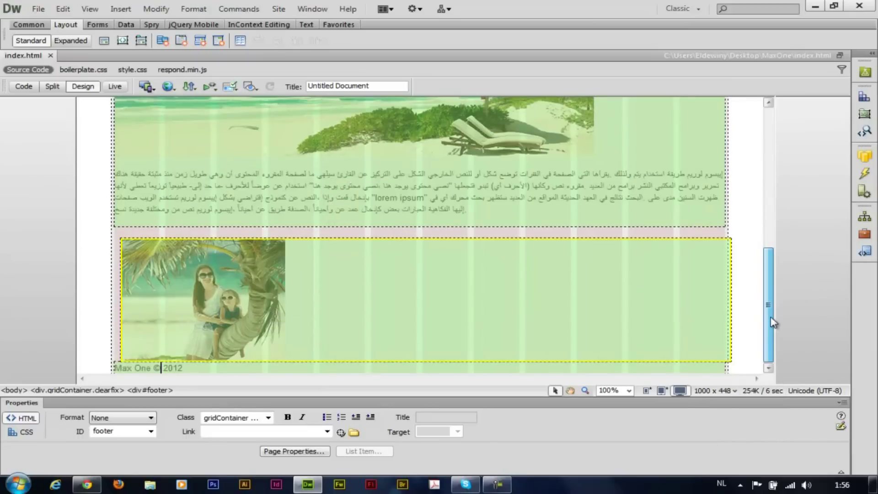
pyautogui.scroll(10, 780, 198)
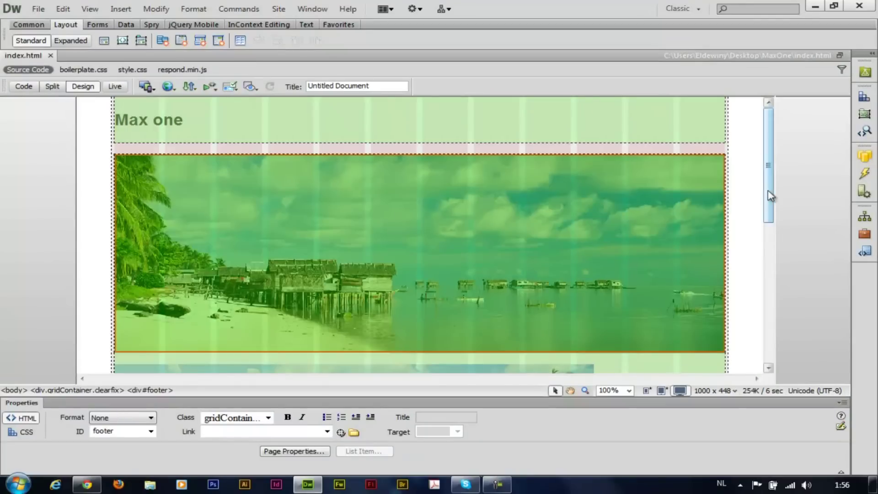
pyautogui.moveTo(771, 196); pyautogui.dragTo(769, 287)
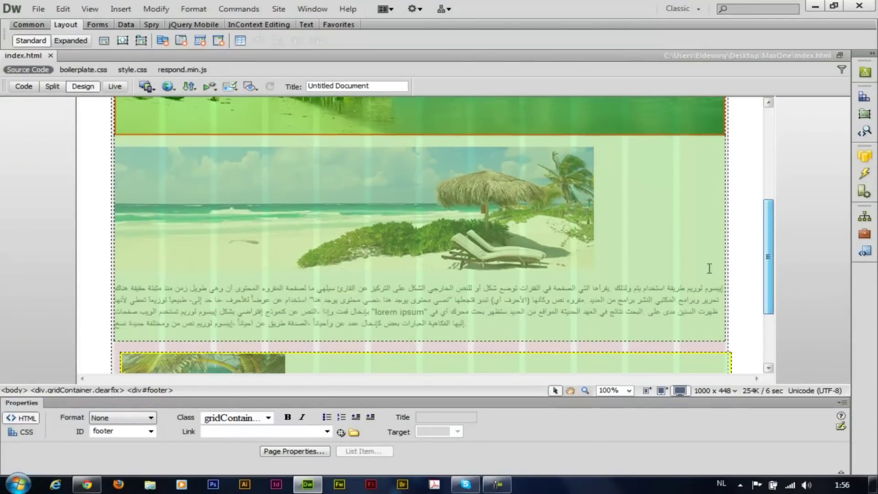
pyautogui.click(325, 228)
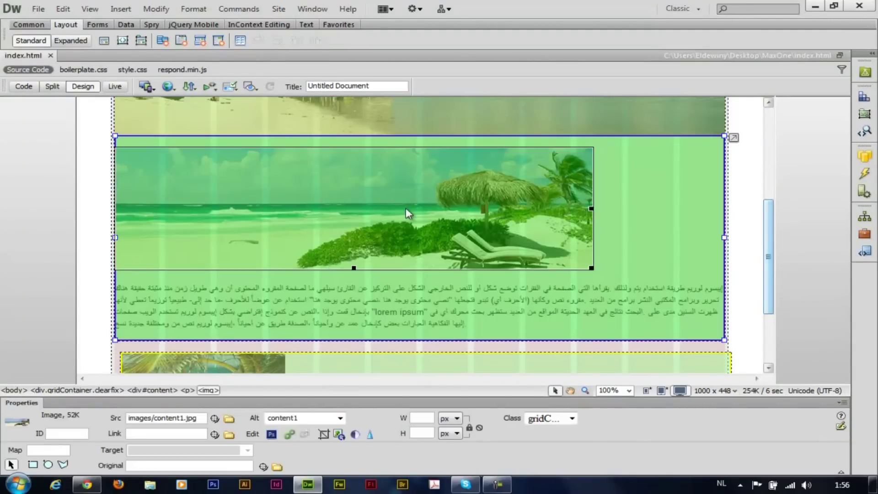
pyautogui.click(687, 208)
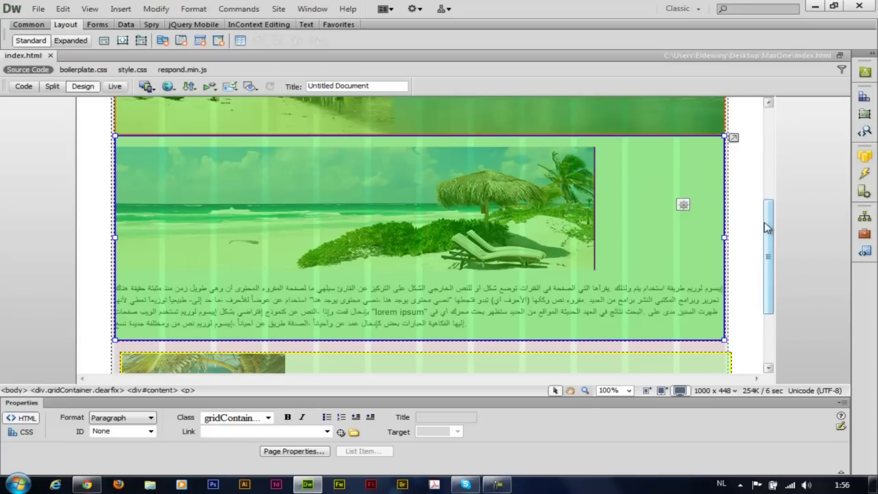
pyautogui.scroll(5, 774, 147)
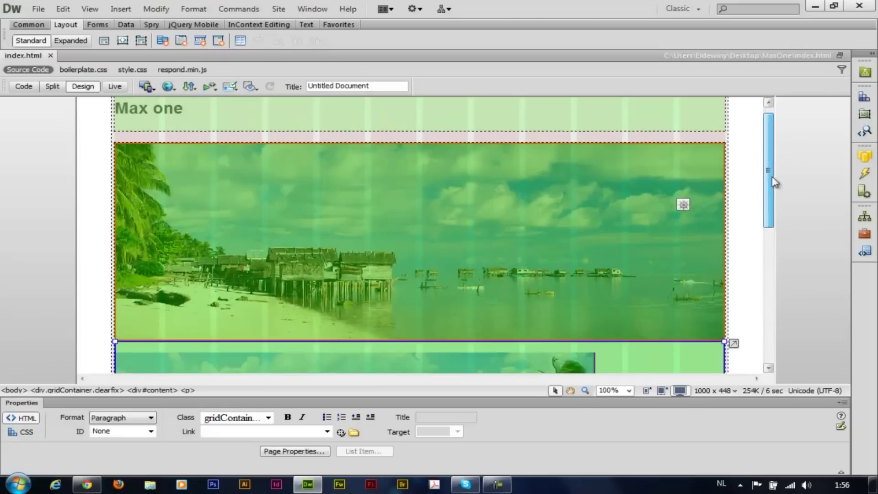
pyautogui.scroll(-5, 775, 183)
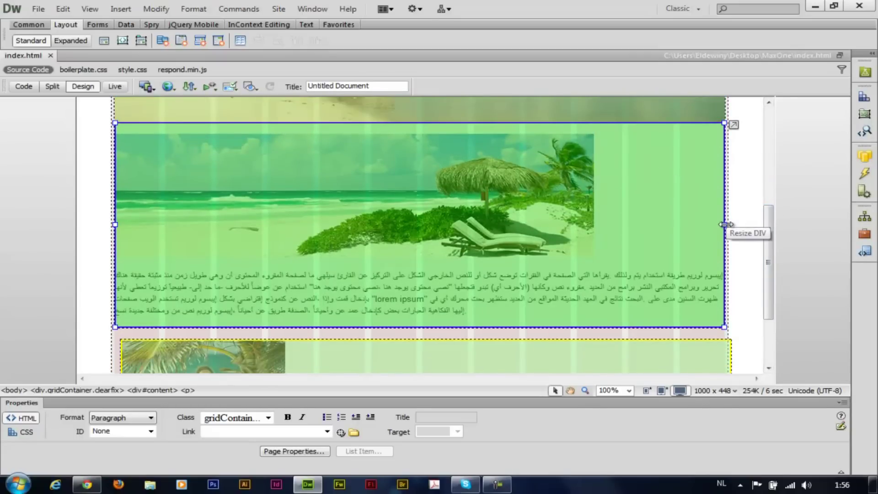
pyautogui.moveTo(726, 224); pyautogui.dragTo(510, 212)
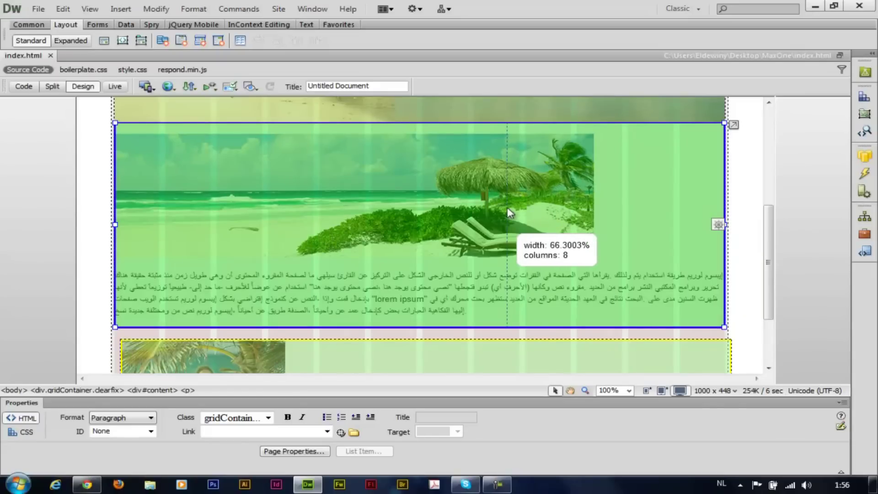
pyautogui.moveTo(507, 208); pyautogui.dragTo(478, 200)
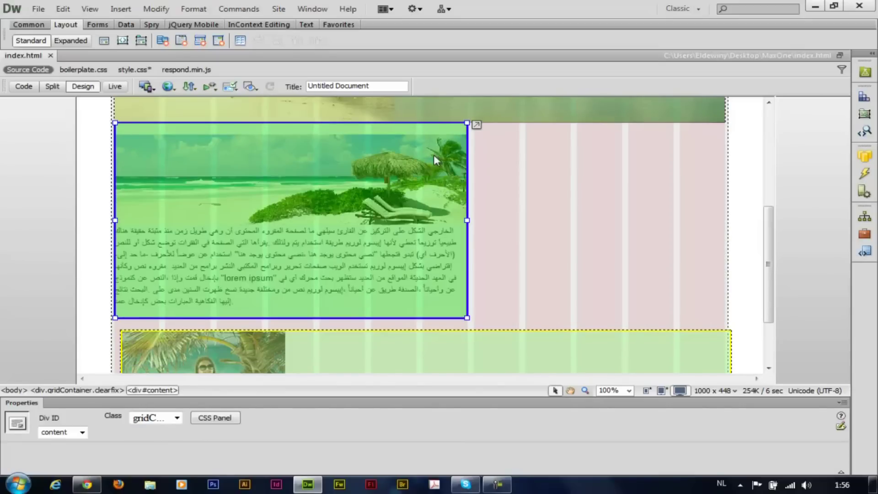
# Step: Add a new paragraph below the image in the sidebar div and paste the Arabic sample text into it
pyautogui.scroll(-3, 473, 239)
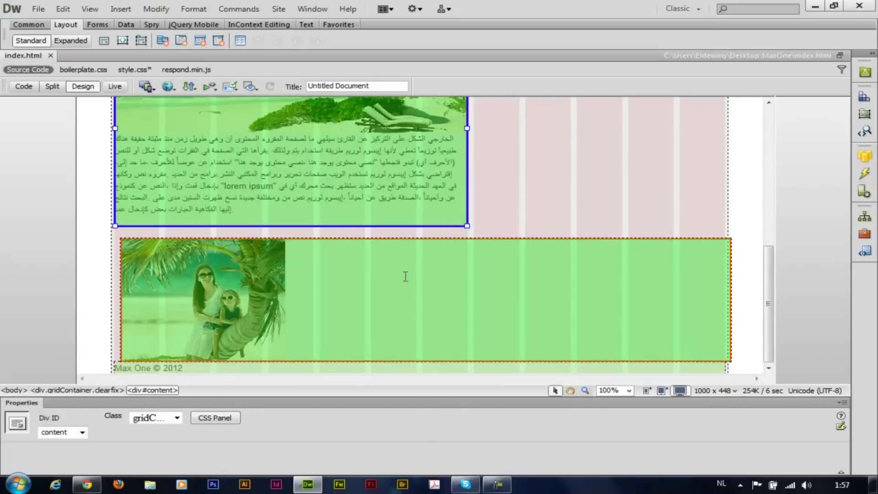
pyautogui.click(172, 314)
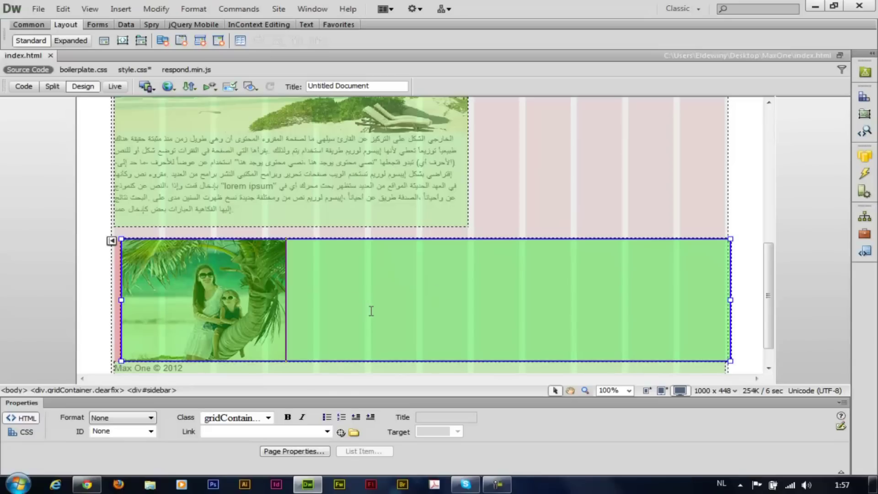
pyautogui.press('Return')
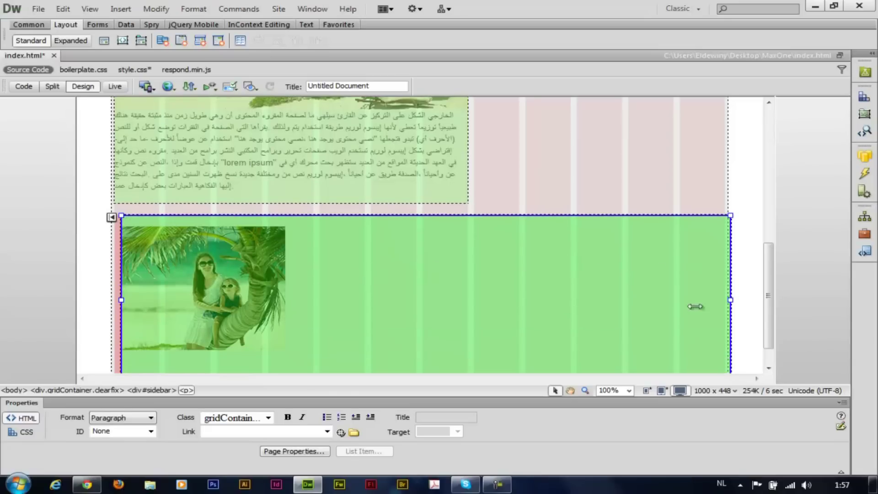
pyautogui.scroll(-1, 264, 326)
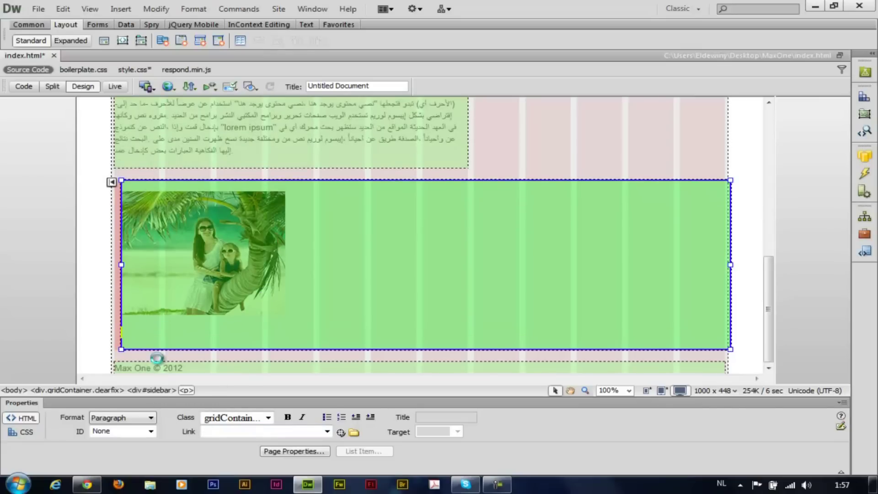
pyautogui.hotkey('ctrl', 'v')
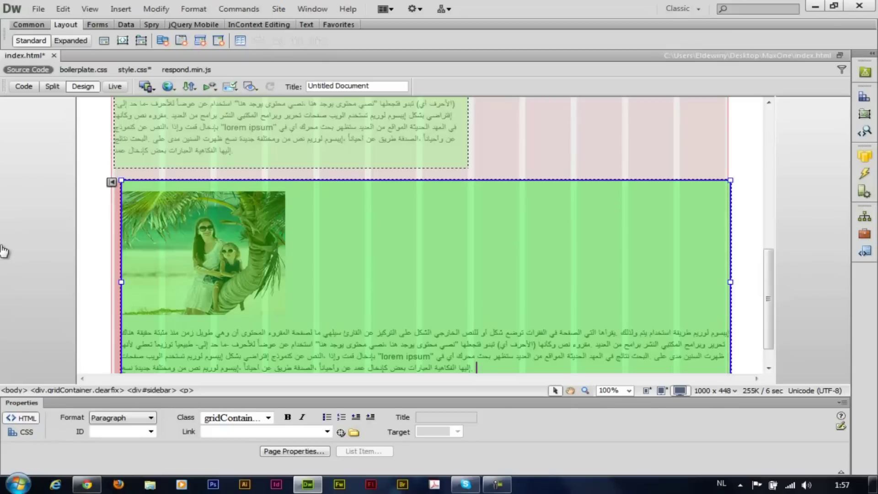
pyautogui.click(733, 165)
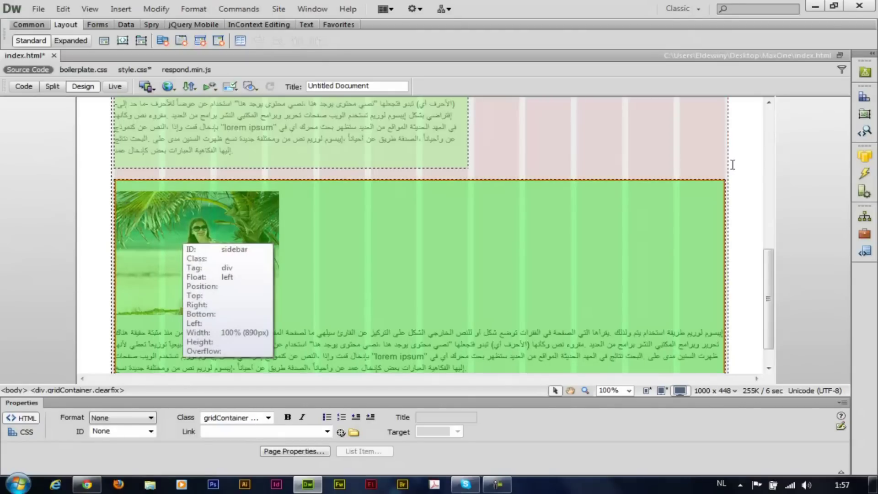
pyautogui.moveTo(775, 330); pyautogui.dragTo(778, 338)
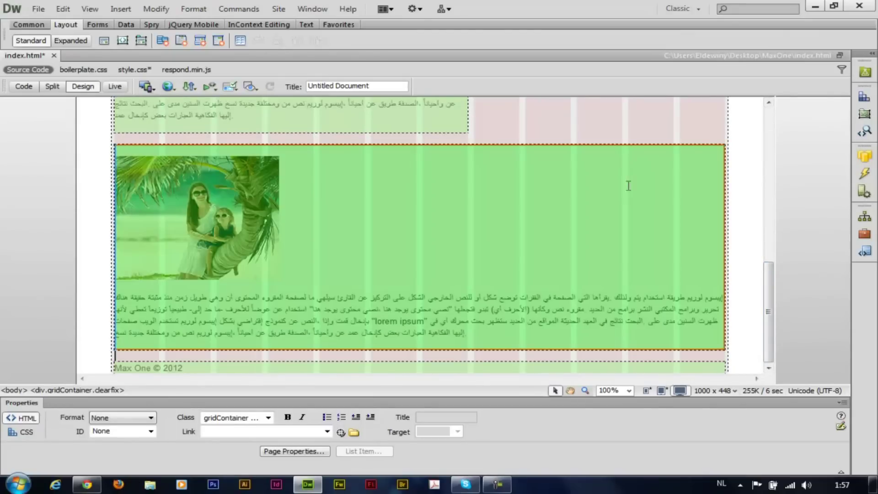
# Step: Try shifting the sidebar div one grid column to the right and move it back to the first column
pyautogui.click(114, 241)
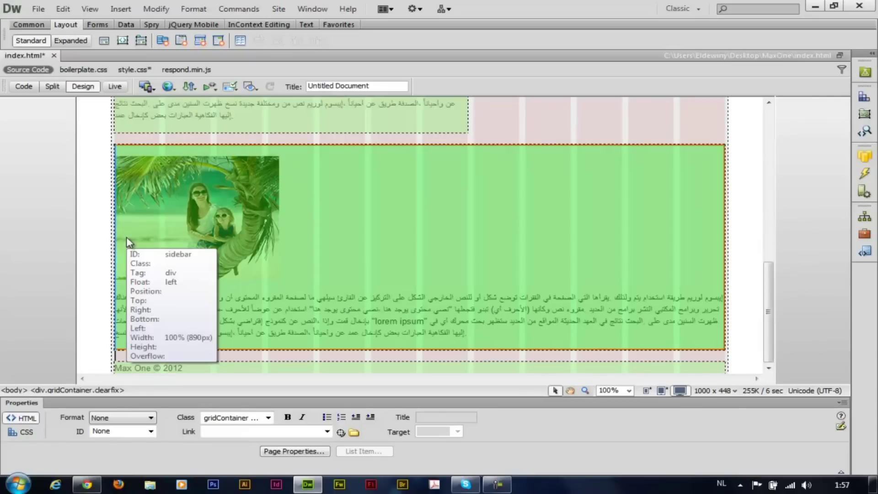
pyautogui.click(395, 235)
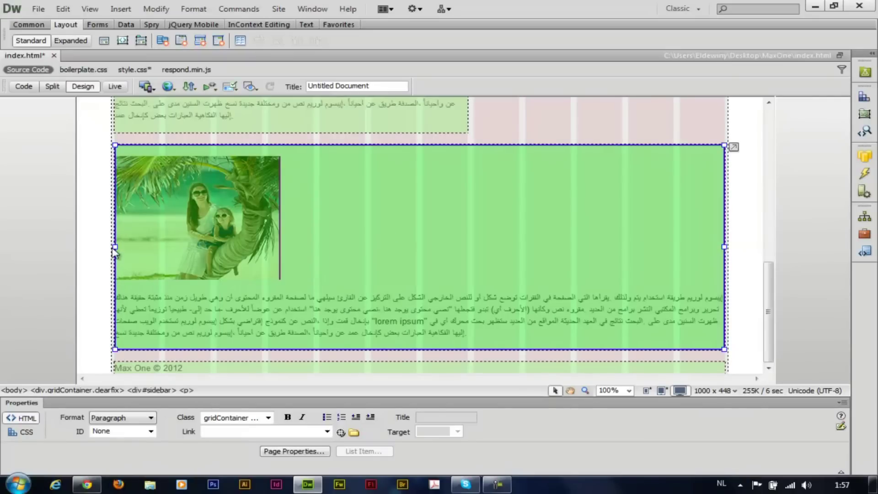
pyautogui.moveTo(120, 246); pyautogui.dragTo(183, 247)
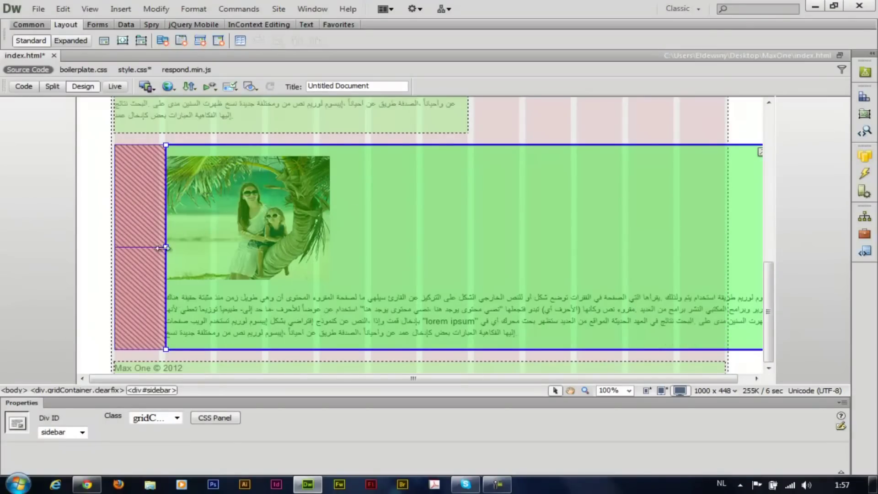
pyautogui.moveTo(151, 247); pyautogui.dragTo(116, 255)
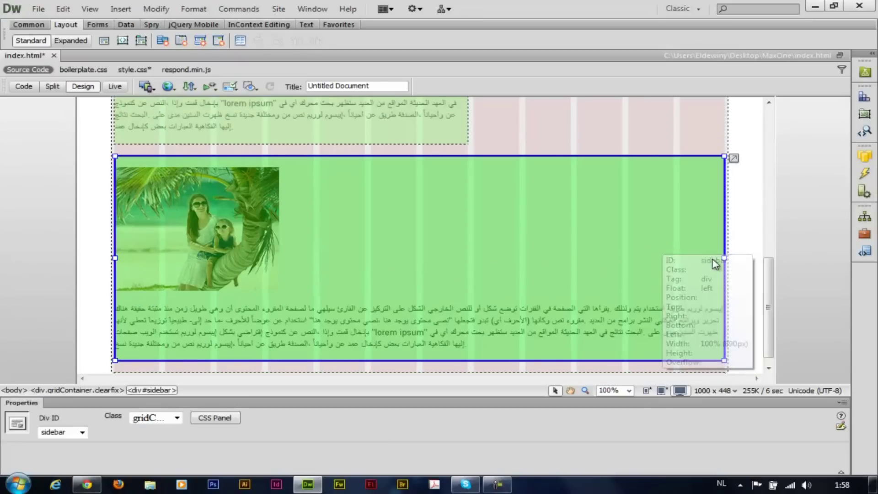
# Step: Narrow the sidebar div to five grid columns and move it up a row beside the content div
pyautogui.moveTo(702, 256); pyautogui.dragTo(347, 258)
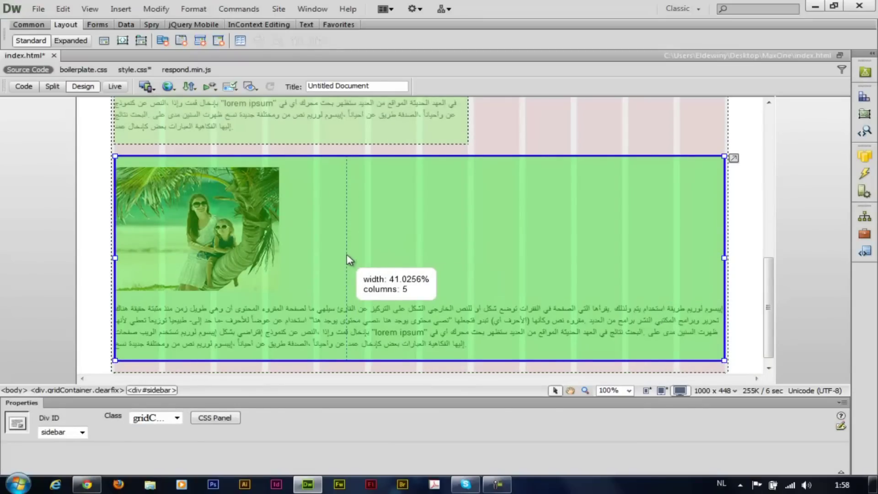
pyautogui.moveTo(346, 254); pyautogui.dragTo(365, 253)
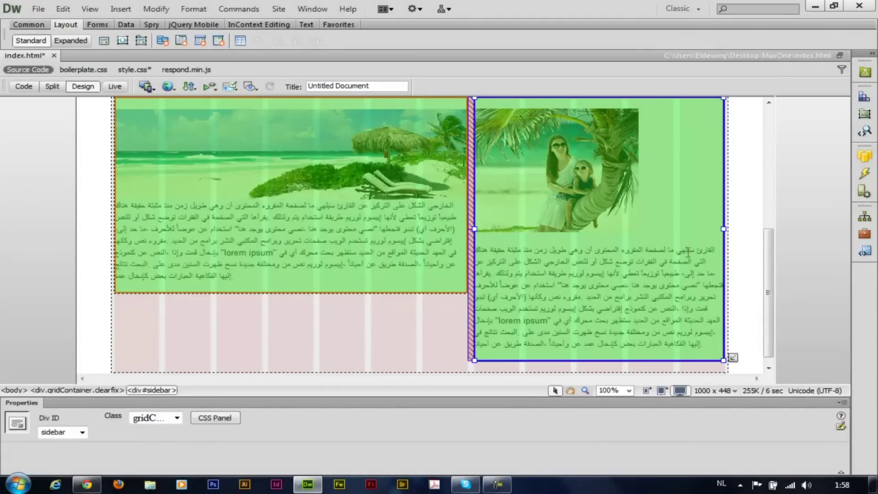
pyautogui.scroll(-1, 768, 307)
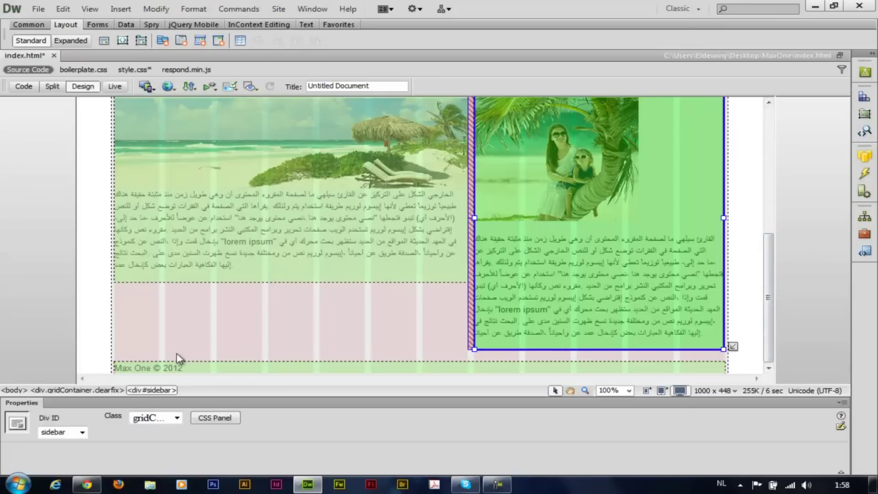
# Step: Check the arranged page from header to footer and save all files
pyautogui.moveTo(774, 303); pyautogui.dragTo(759, 142)
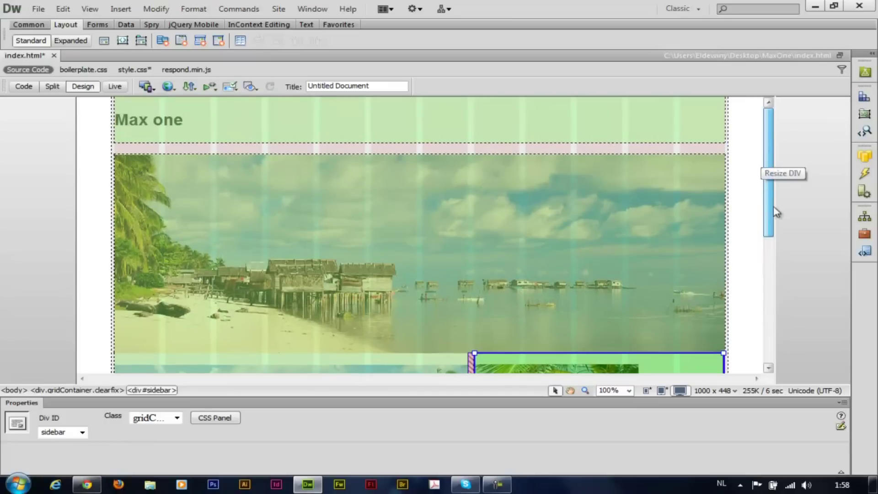
pyautogui.scroll(-5, 784, 280)
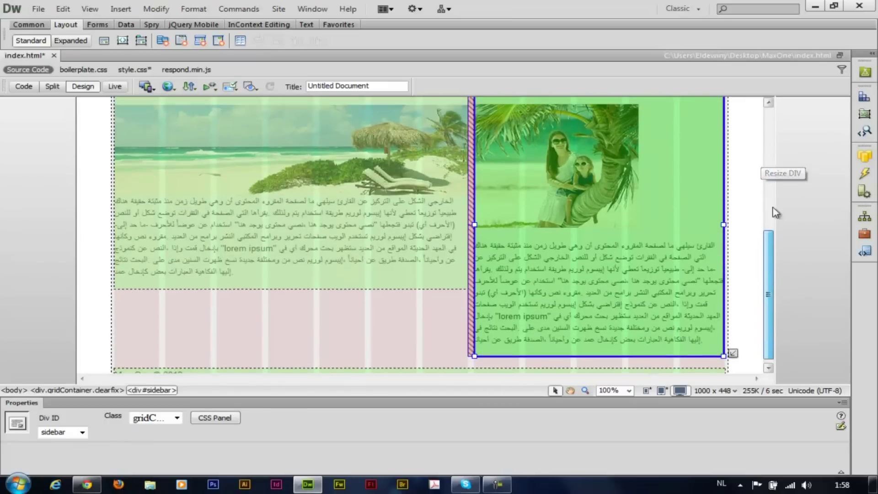
pyautogui.scroll(5, 777, 201)
pyautogui.click(39, 8)
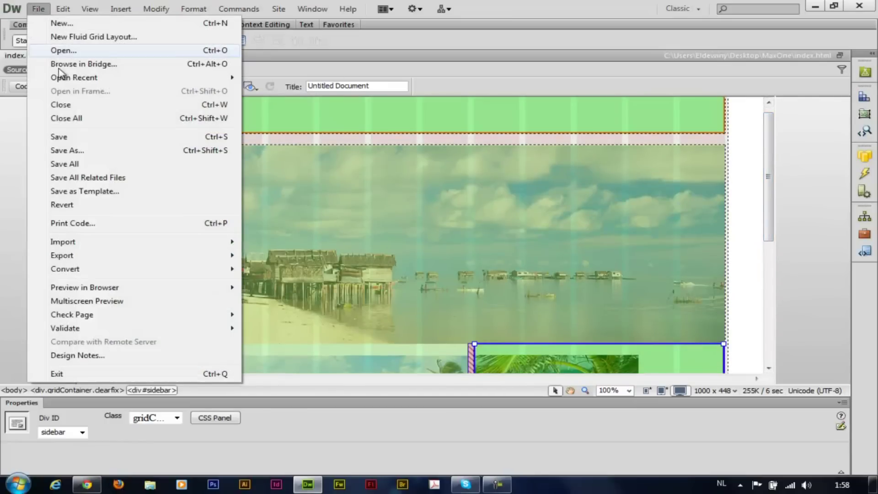
pyautogui.click(73, 164)
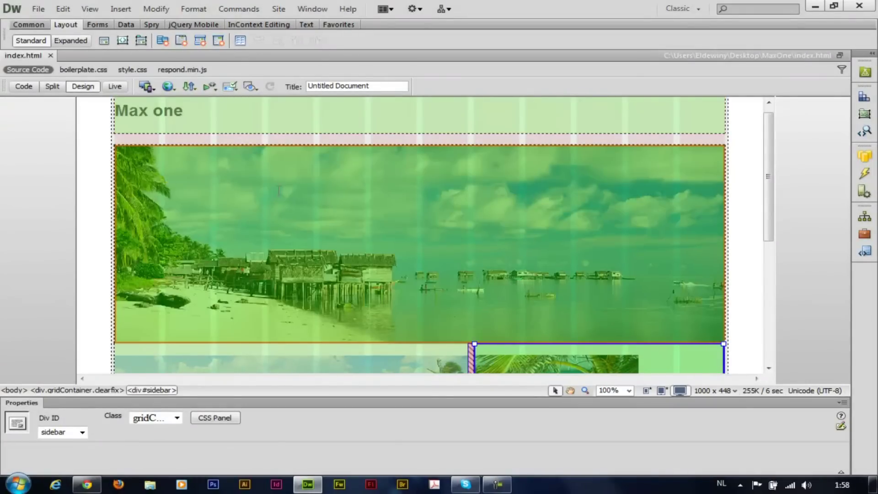
# Step: Hide the Fluid Grid Layout Guides, examine the page from header to footer, and show the guides again
pyautogui.click(249, 87)
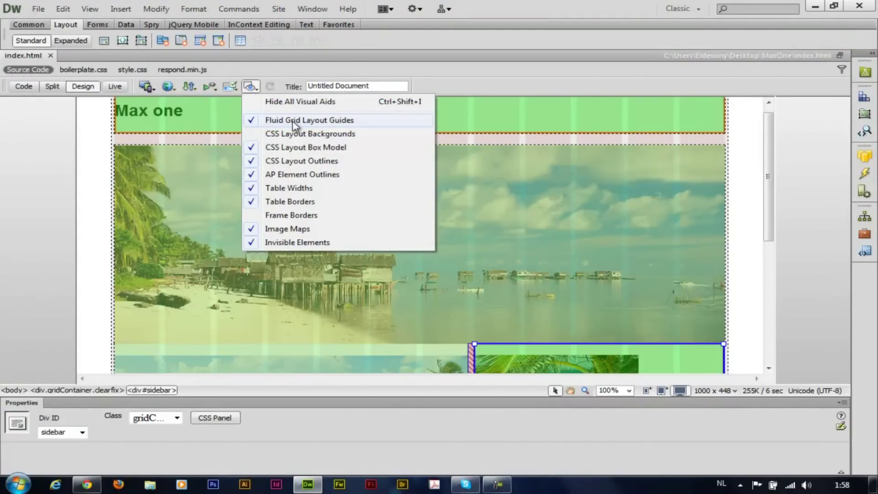
pyautogui.click(247, 125)
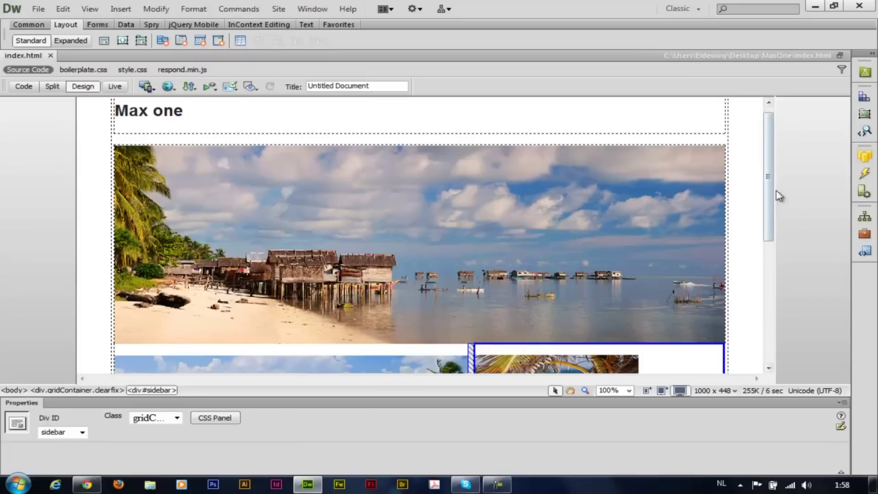
pyautogui.moveTo(773, 181); pyautogui.dragTo(772, 310)
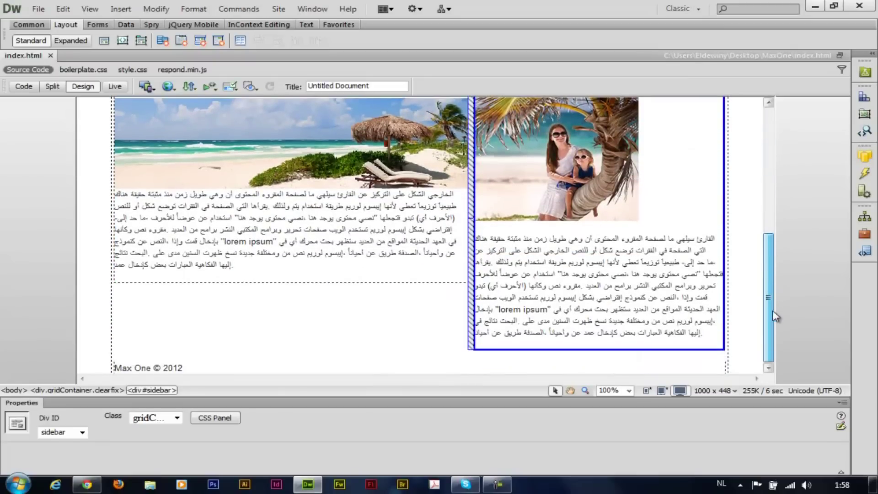
pyautogui.moveTo(773, 275); pyautogui.dragTo(749, 120)
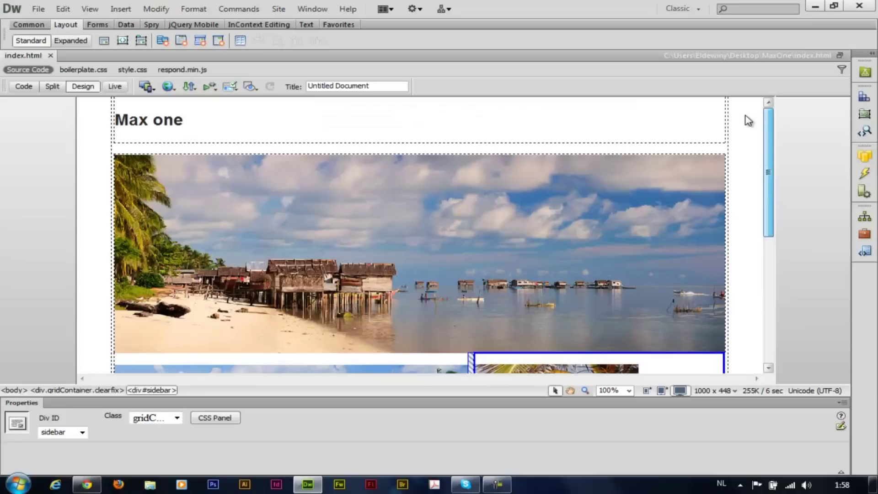
pyautogui.click(250, 86)
pyautogui.click(257, 122)
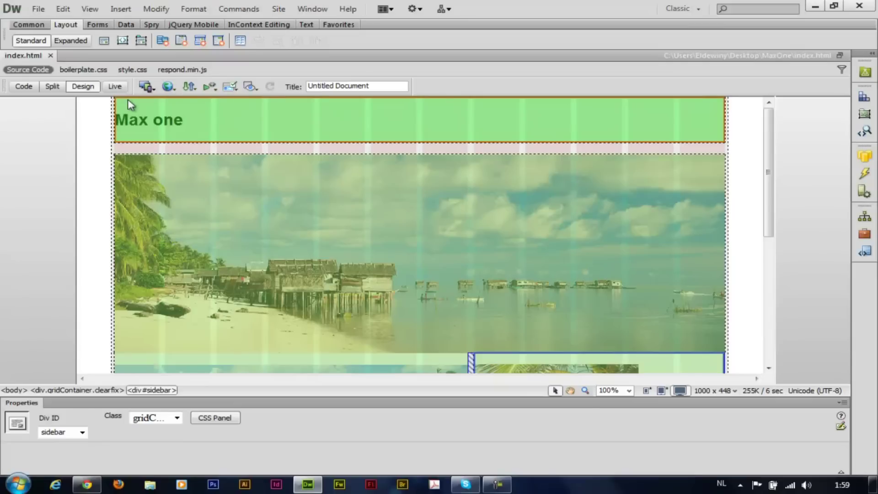
# Step: Switch Live view on and off, preview the page in Chrome, and examine it down to the footer
pyautogui.click(115, 86)
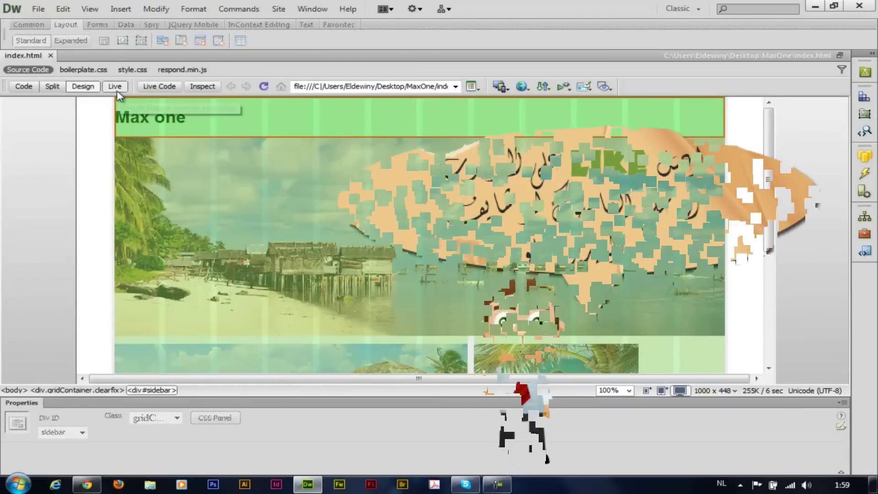
pyautogui.click(113, 87)
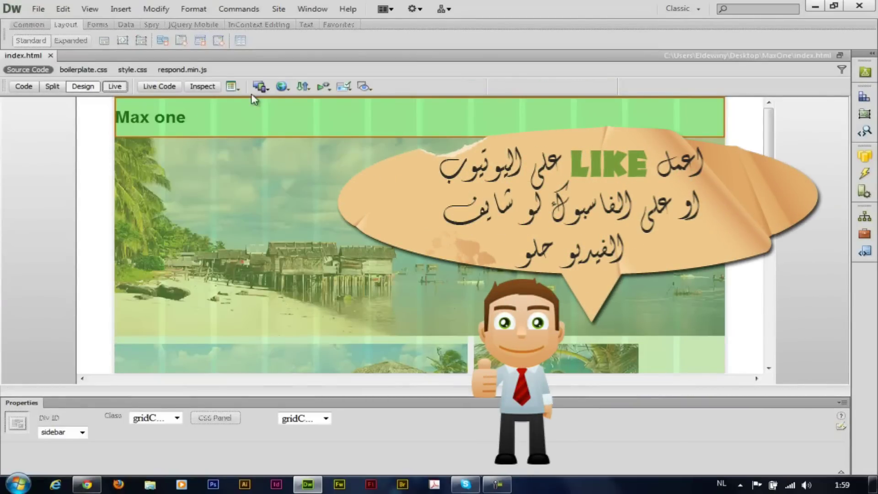
pyautogui.click(169, 87)
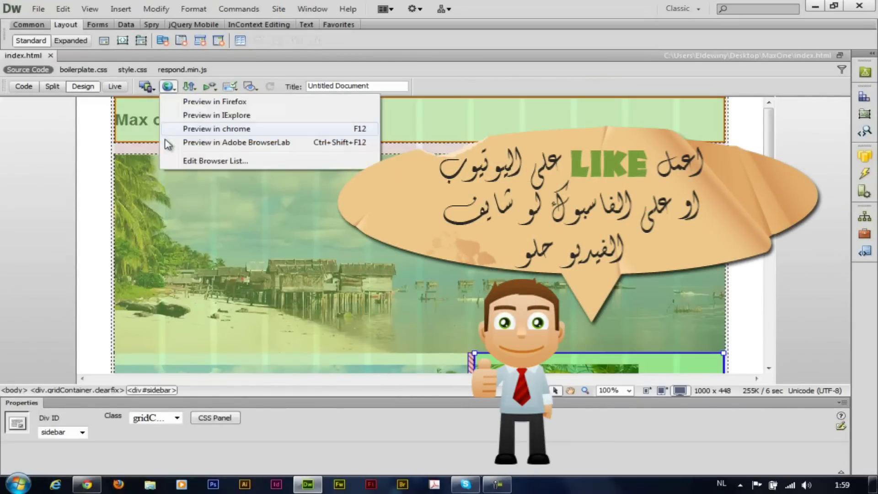
pyautogui.click(229, 130)
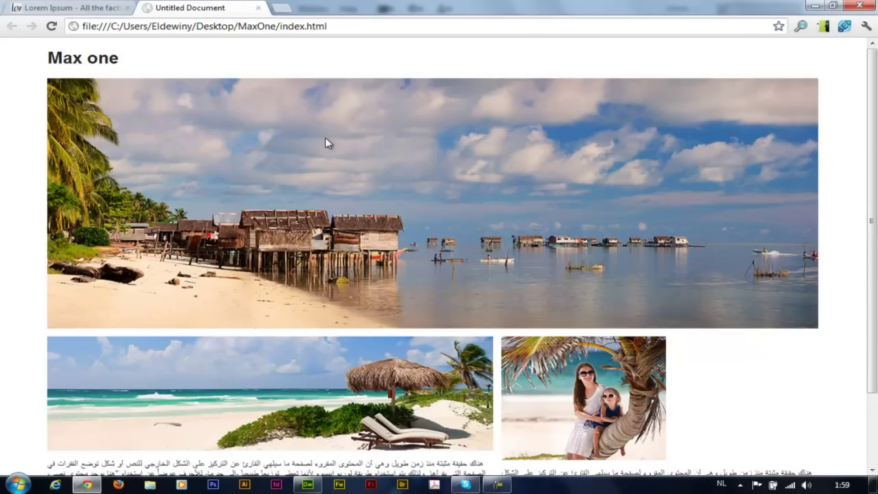
pyautogui.scroll(-2, 342, 193)
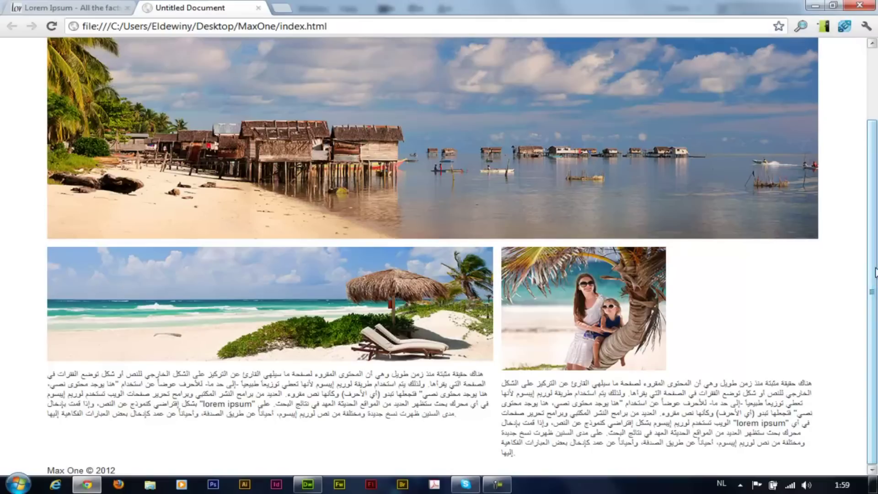
pyautogui.scroll(1, 865, 176)
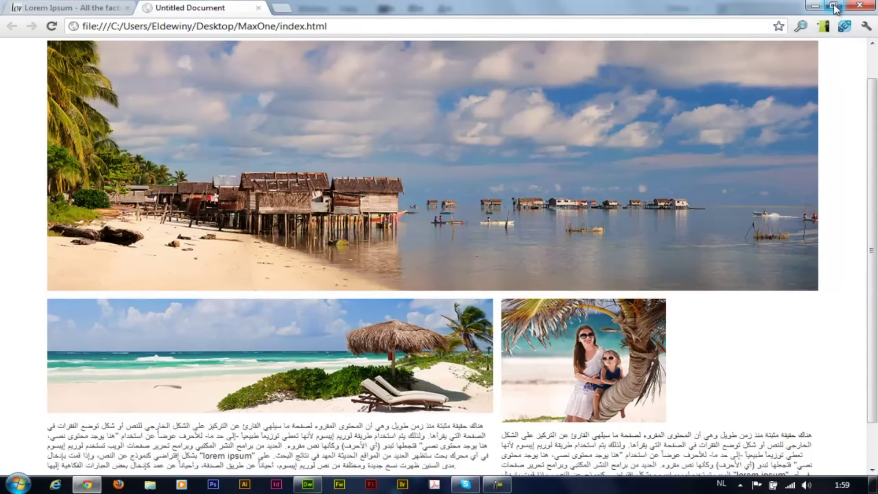
# Step: Shrink the browser window to check how the layout adapts, maximize it again and return to Dreamweaver
pyautogui.click(833, 6)
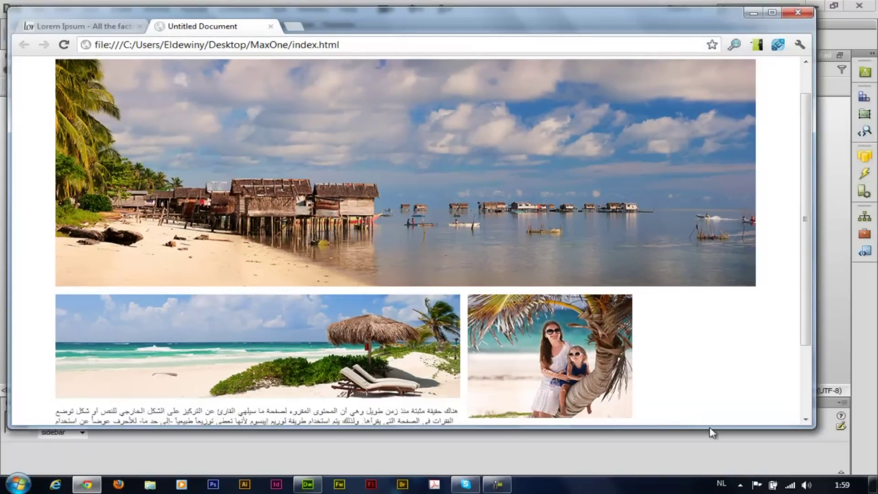
pyautogui.moveTo(812, 425); pyautogui.dragTo(746, 414)
pyautogui.click(704, 12)
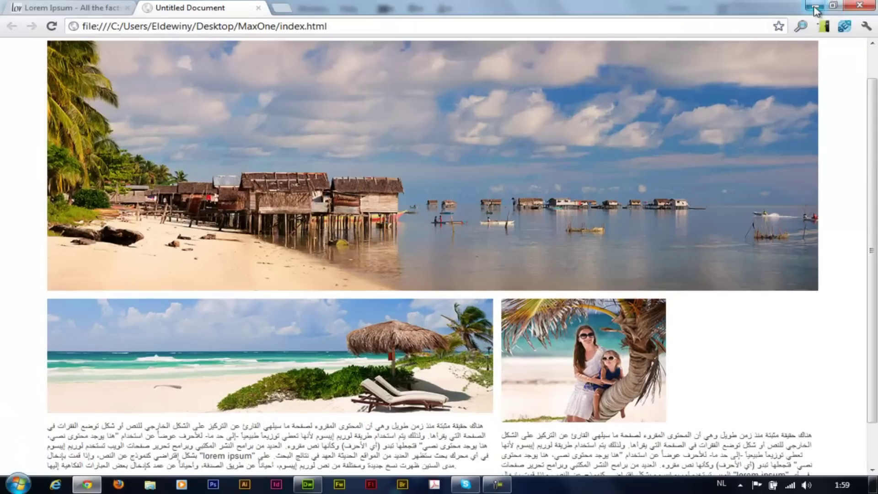
pyautogui.click(815, 7)
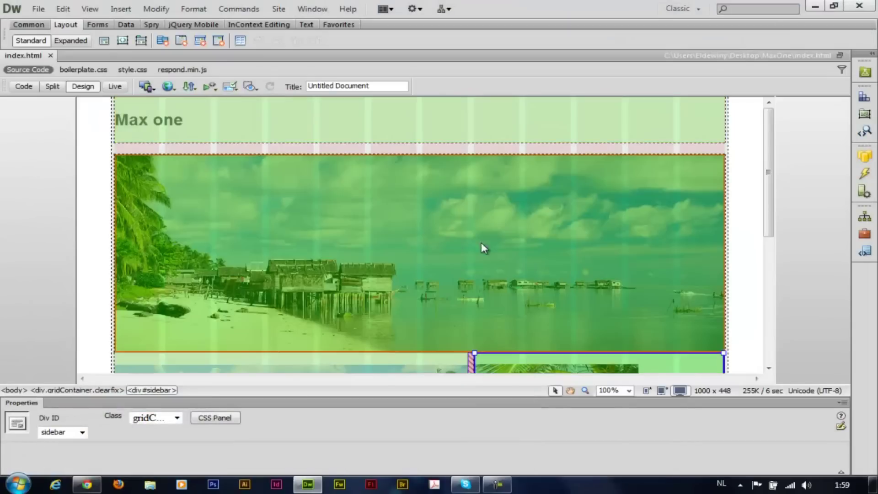
# Step: Switch to the 768 x 1024 tablet layout and remove the sidebar div's left margin so it aligns with the grid
pyautogui.scroll(-6, 575, 255)
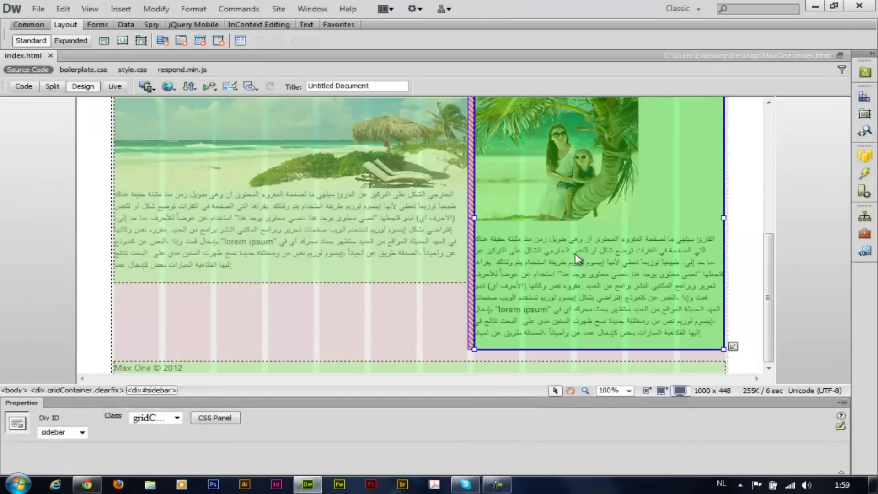
pyautogui.click(661, 392)
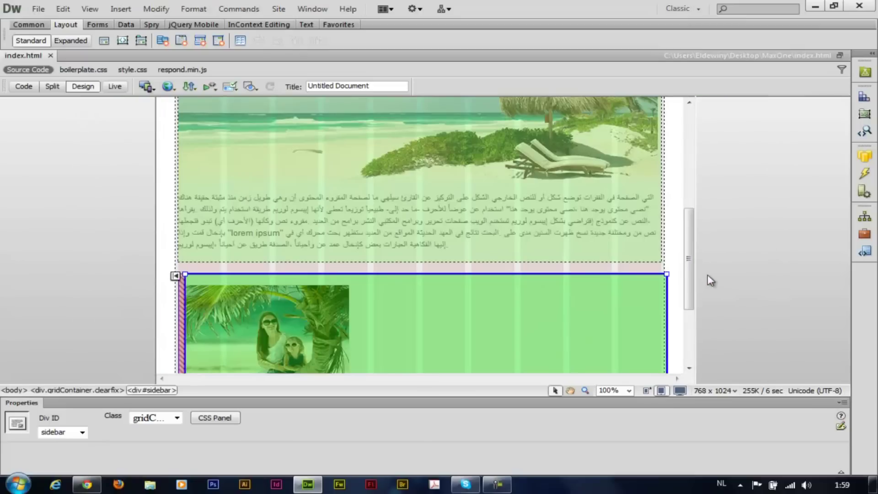
pyautogui.moveTo(694, 290); pyautogui.dragTo(688, 152)
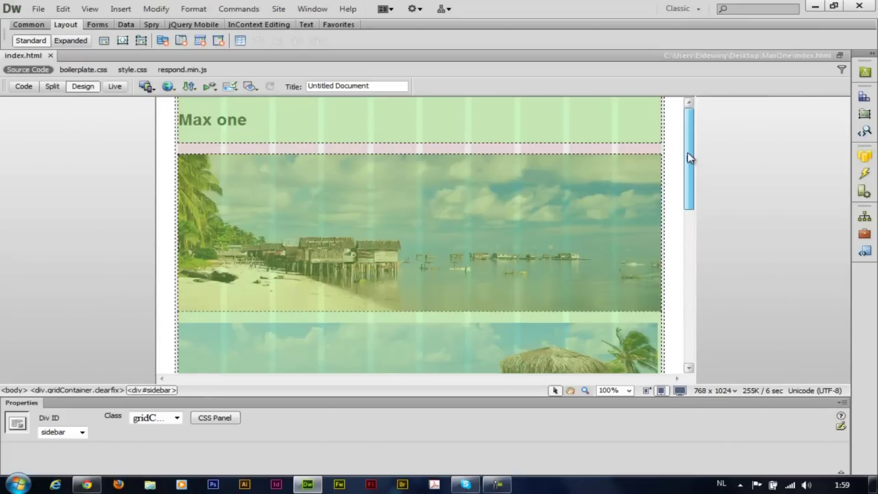
pyautogui.moveTo(691, 220); pyautogui.dragTo(697, 295)
pyautogui.scroll(-5, 670, 304)
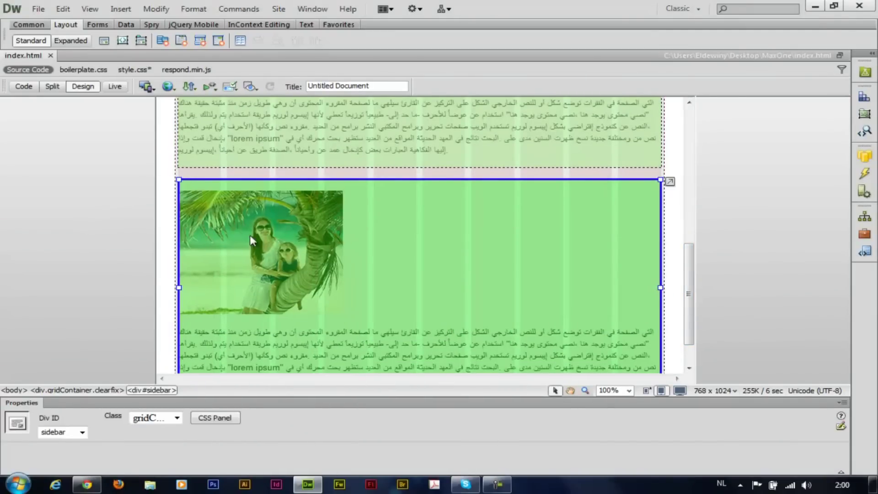
pyautogui.moveTo(692, 280); pyautogui.dragTo(691, 298)
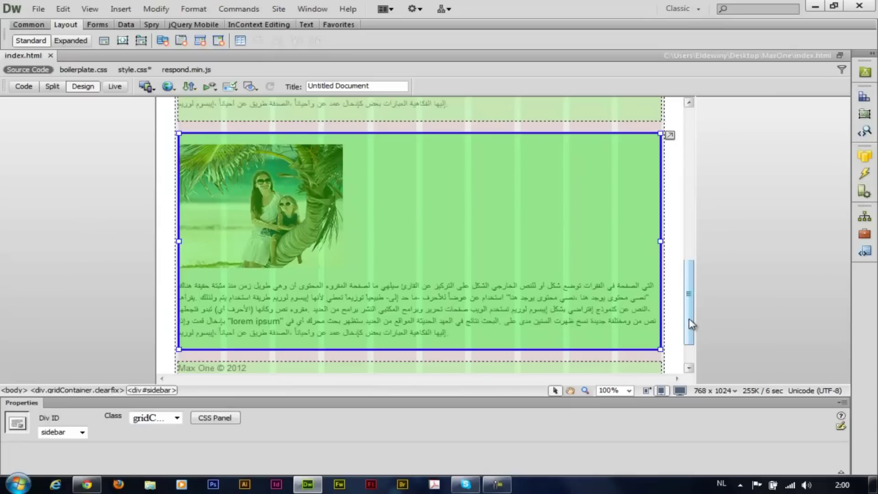
# Step: Switch to the 480 x 800 mobile layout and zero out the sidebar div's left margin to align it with the grid
pyautogui.click(647, 391)
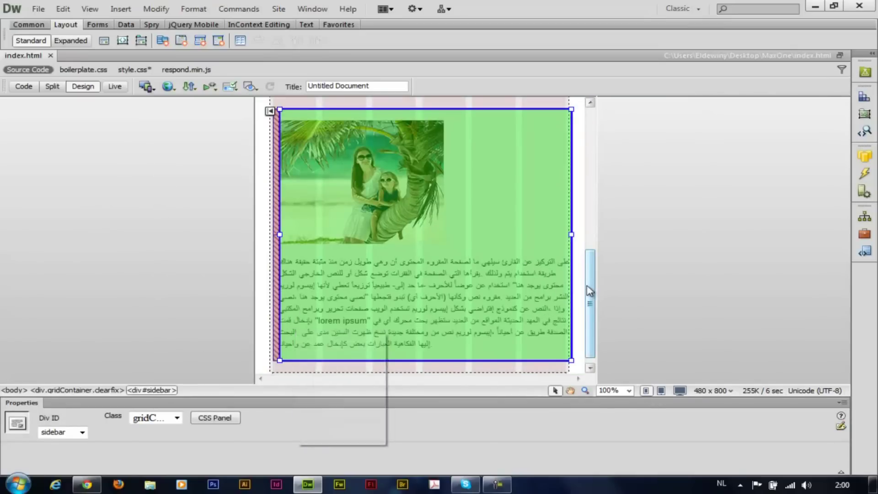
pyautogui.moveTo(598, 274); pyautogui.dragTo(599, 234)
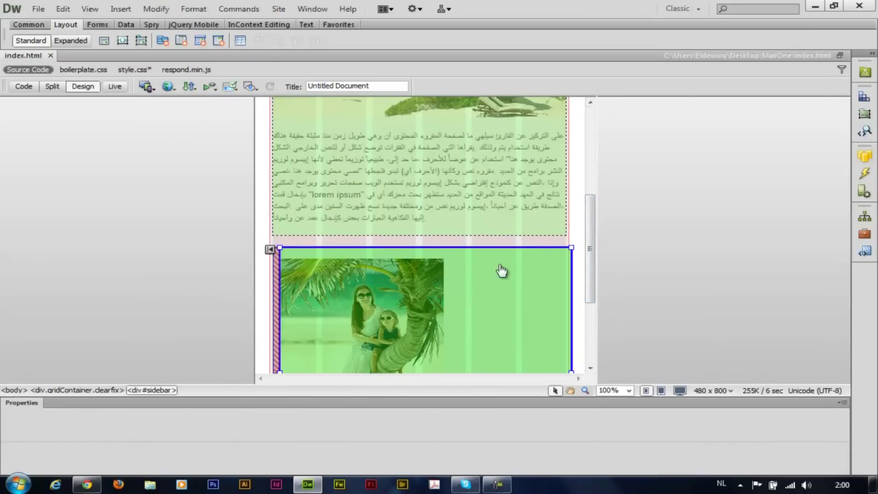
pyautogui.moveTo(594, 245); pyautogui.dragTo(599, 316)
pyautogui.scroll(5, 603, 266)
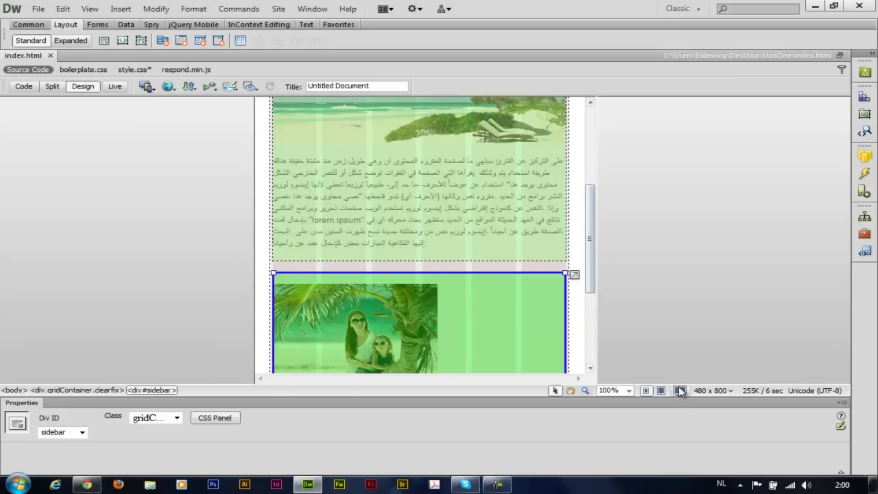
# Step: Return to the 1000 x 448 desktop layout and examine the sidebar image and text in the Chrome preview
pyautogui.click(680, 391)
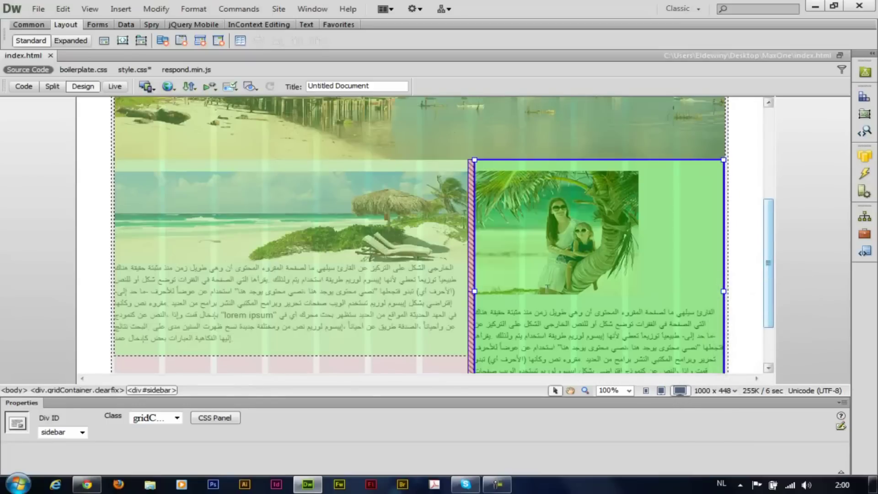
pyautogui.click(87, 484)
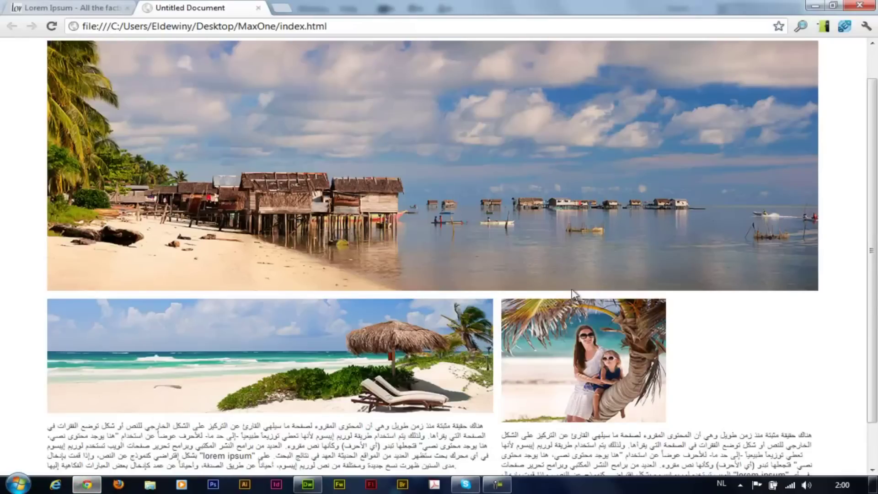
pyautogui.scroll(-2, 663, 361)
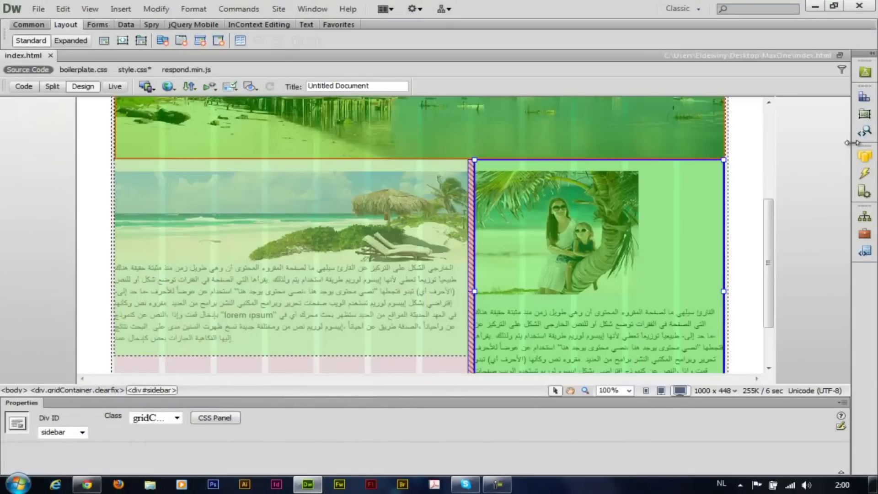
# Step: Create a compound CSS rule for the sidebar image with the selector #sidebar p img, defined in a new style sheet file
pyautogui.click(535, 210)
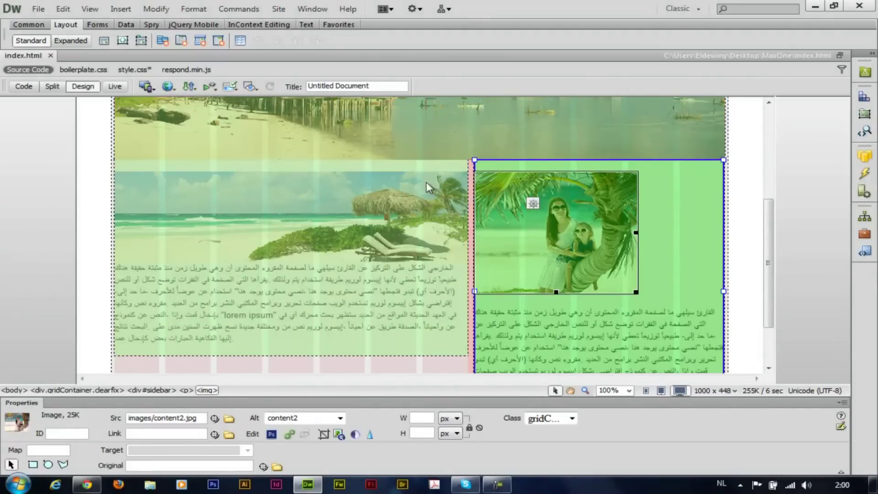
pyautogui.click(866, 97)
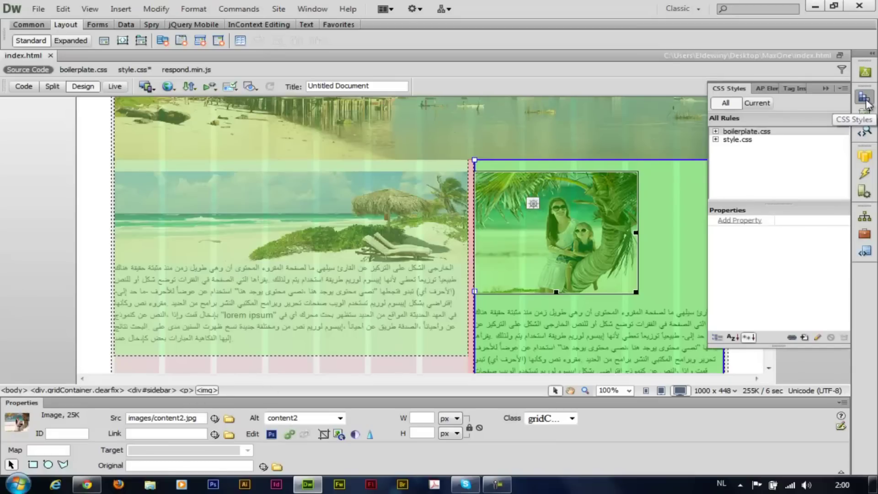
pyautogui.click(806, 339)
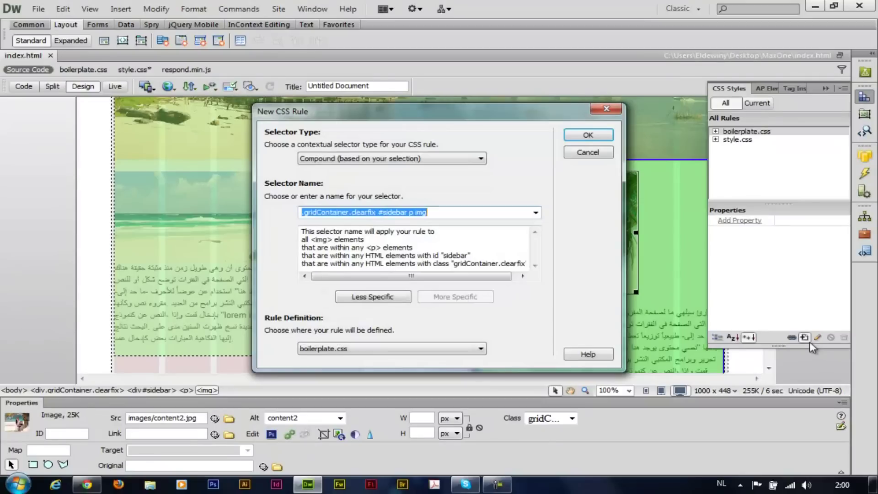
pyautogui.click(378, 306)
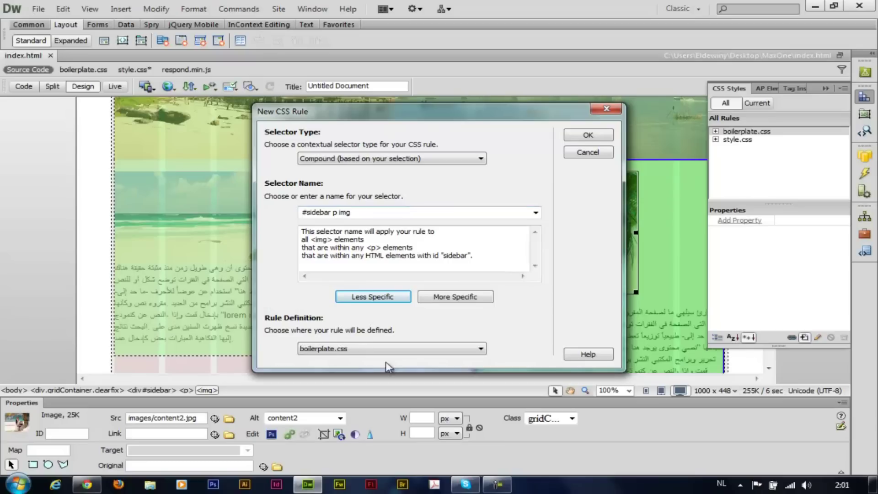
pyautogui.click(358, 352)
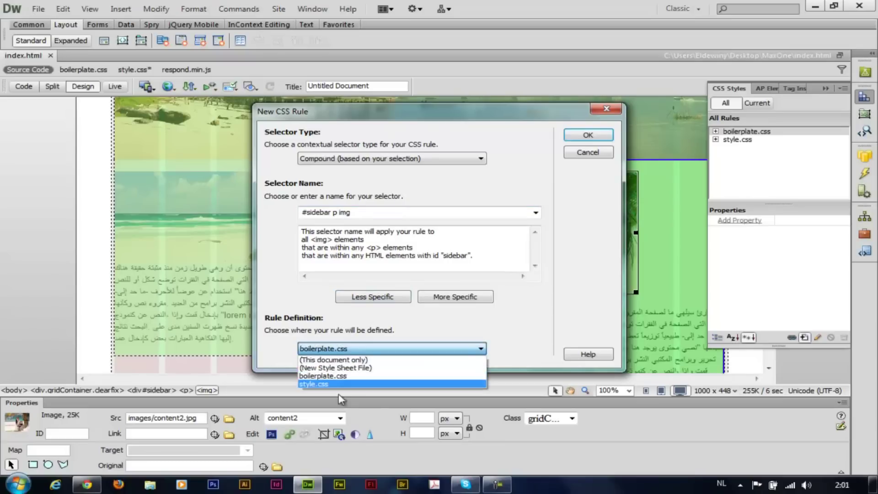
pyautogui.click(336, 370)
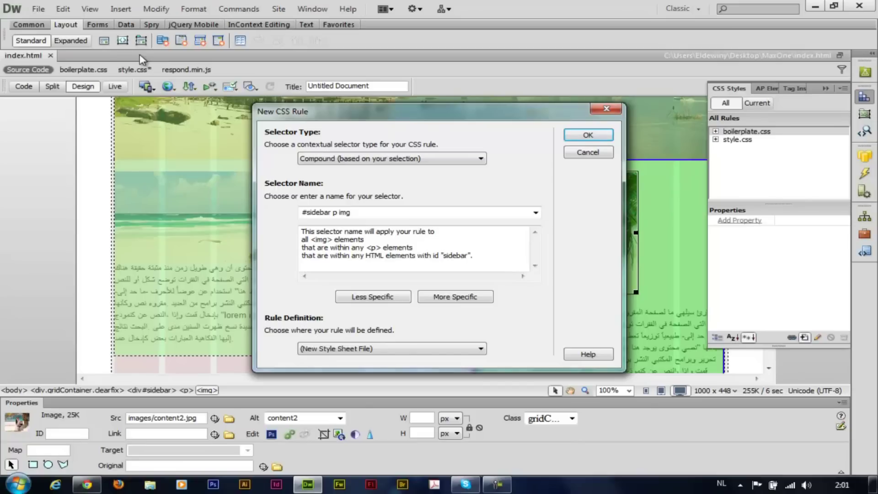
pyautogui.click(606, 135)
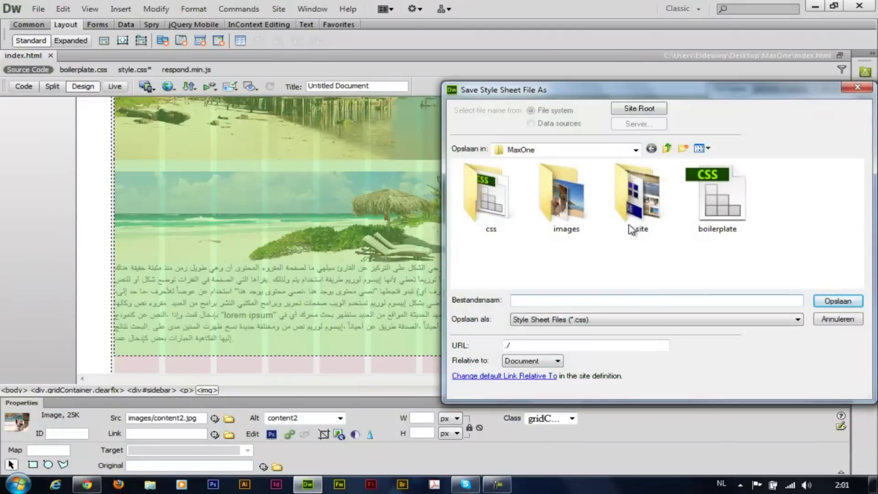
# Step: Save the new style sheet as layout.css in the css folder
pyautogui.click(496, 206)
pyautogui.doubleClick(496, 206)
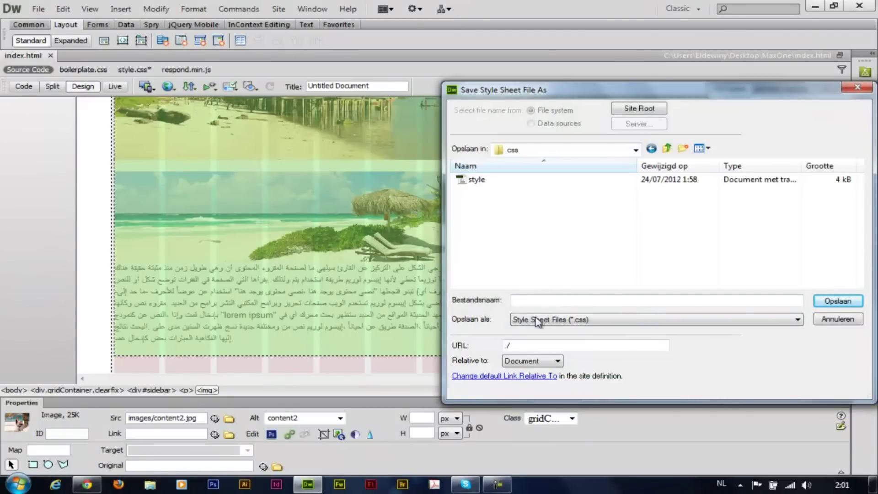
pyautogui.click(545, 300)
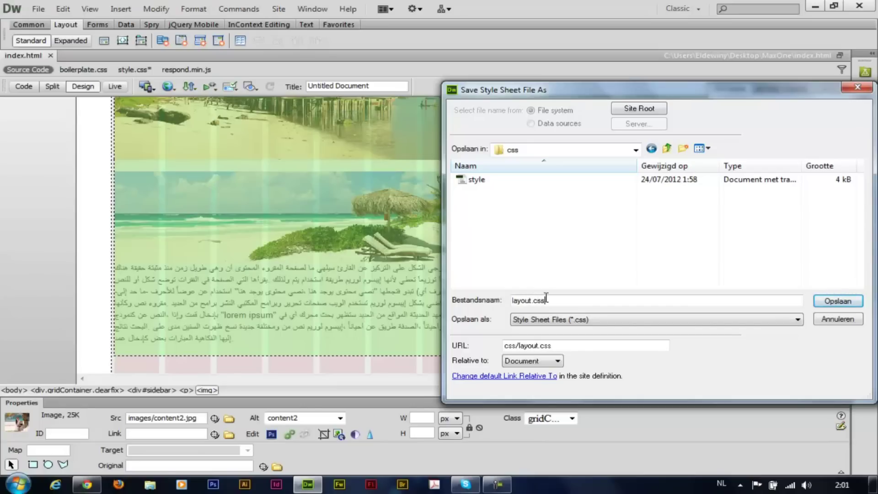
pyautogui.write('layout.css')
pyautogui.press('Return')
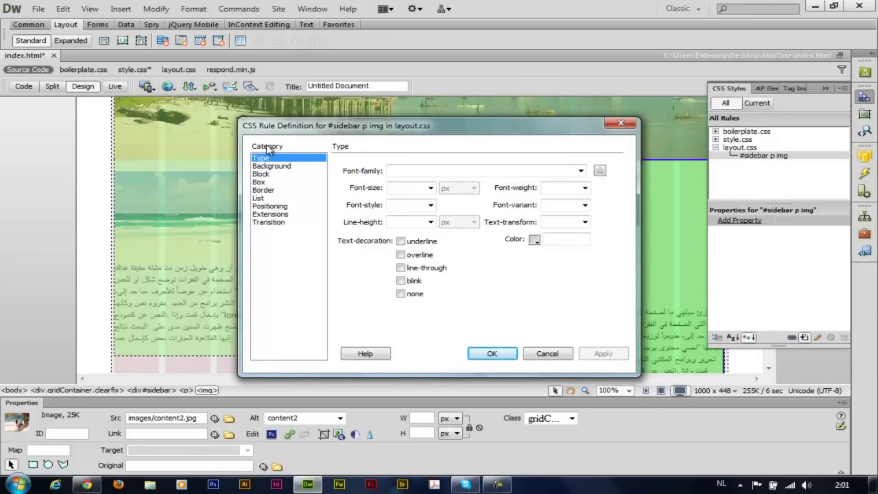
# Step: Set Float to right in the Box properties of the #sidebar p img rule
pyautogui.moveTo(356, 133); pyautogui.dragTo(371, 85)
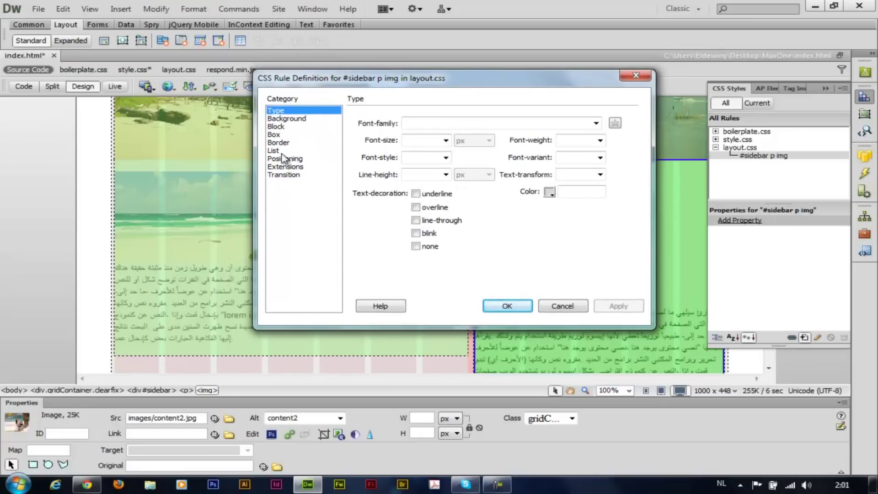
pyautogui.click(284, 136)
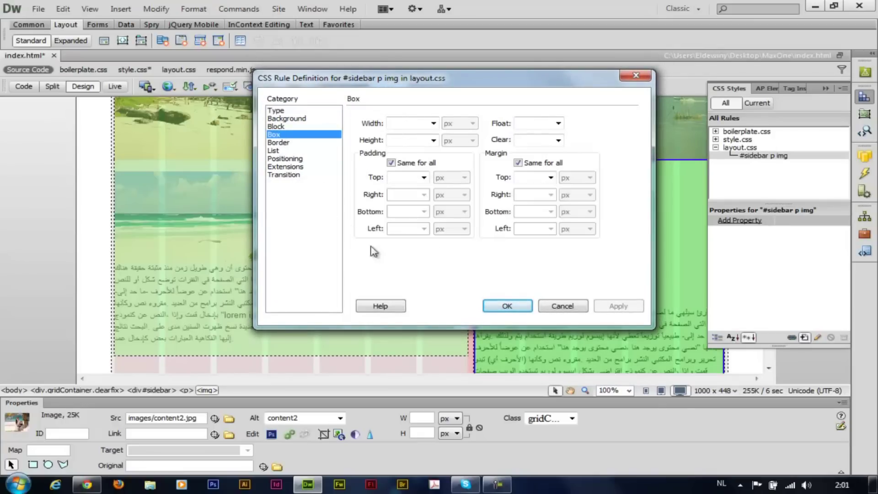
pyautogui.click(559, 123)
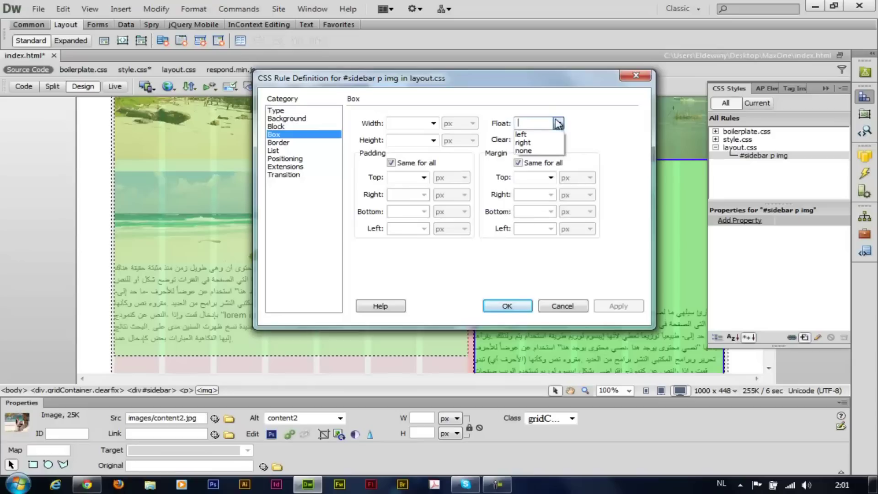
pyautogui.click(549, 136)
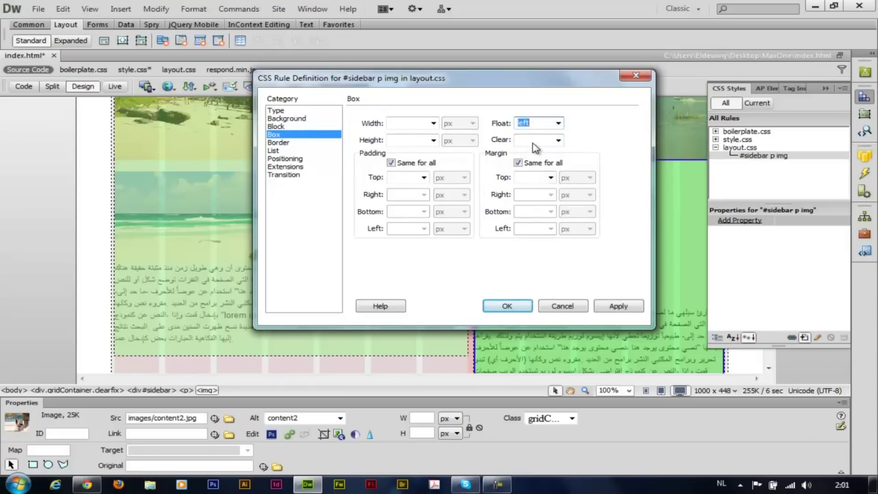
pyautogui.click(558, 125)
pyautogui.click(541, 135)
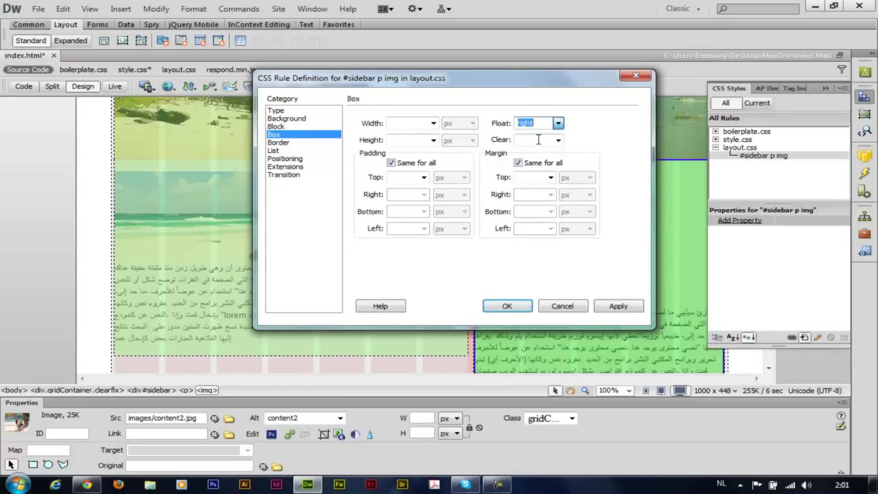
pyautogui.click(507, 306)
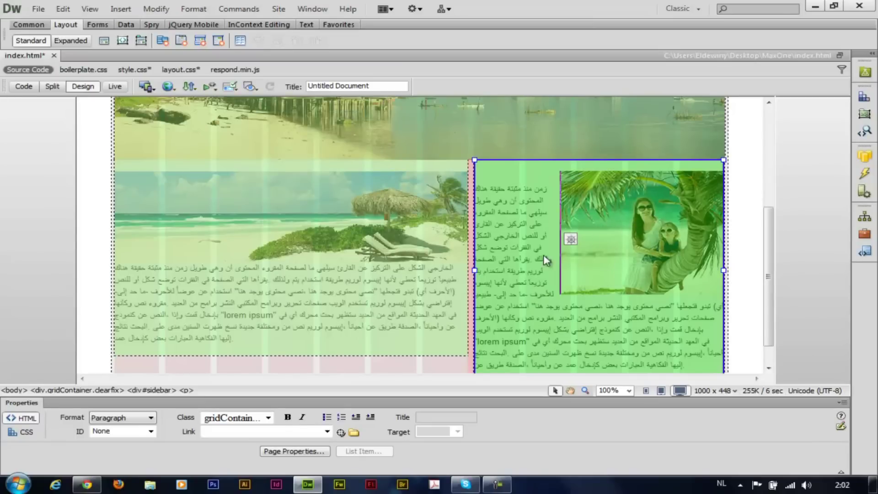
# Step: Change the float value of the #sidebar p img rule to left
pyautogui.click(864, 97)
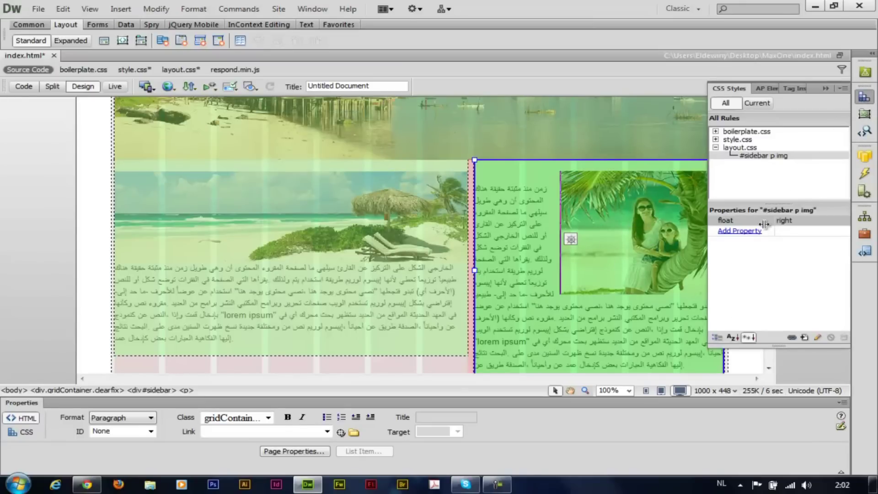
pyautogui.click(787, 220)
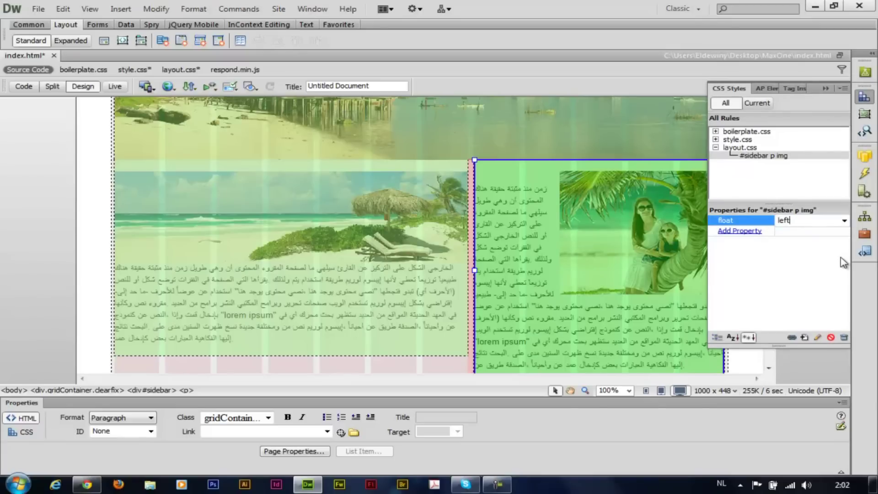
pyautogui.click(765, 264)
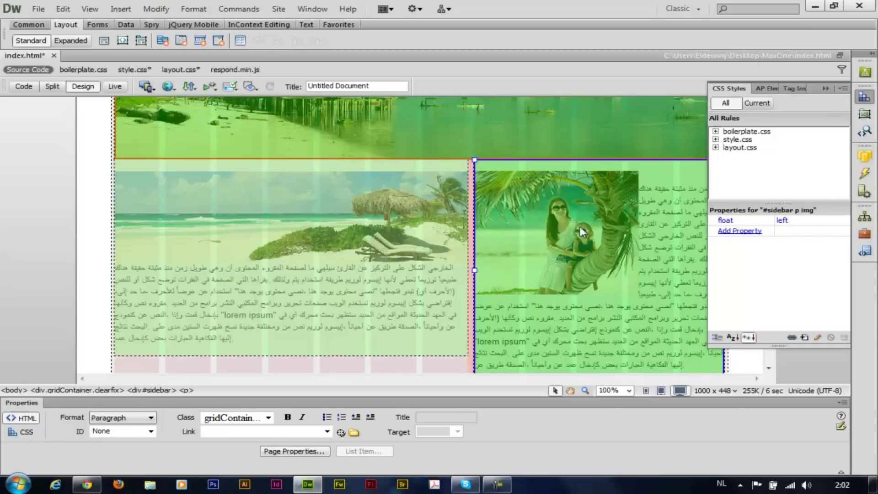
pyautogui.click(828, 89)
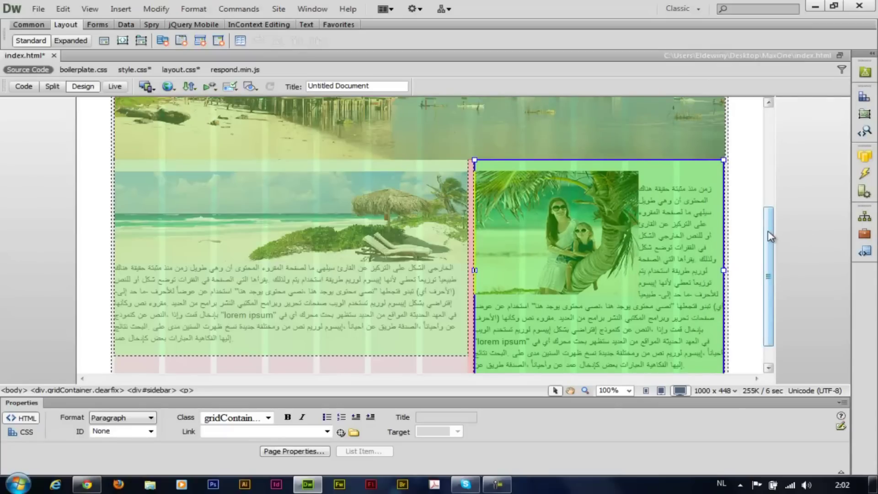
# Step: Save all open files and check the left-floated sidebar image in the Chrome preview
pyautogui.moveTo(772, 236); pyautogui.dragTo(762, 209)
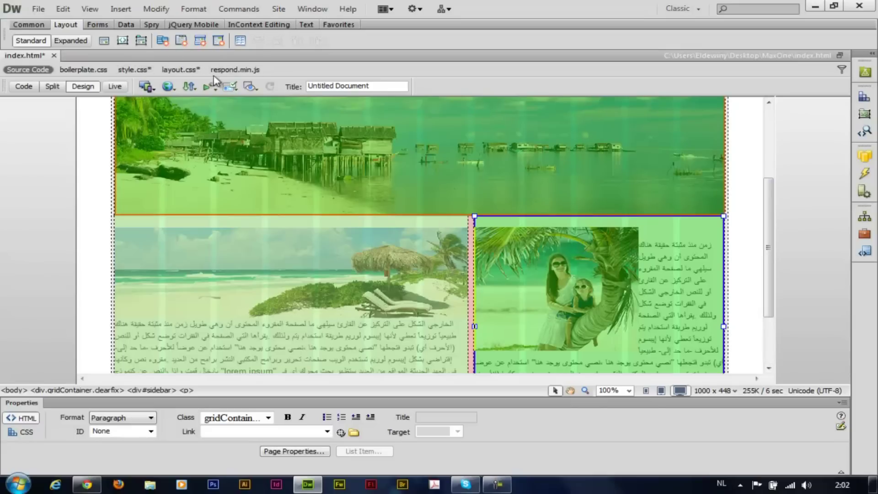
pyautogui.click(38, 9)
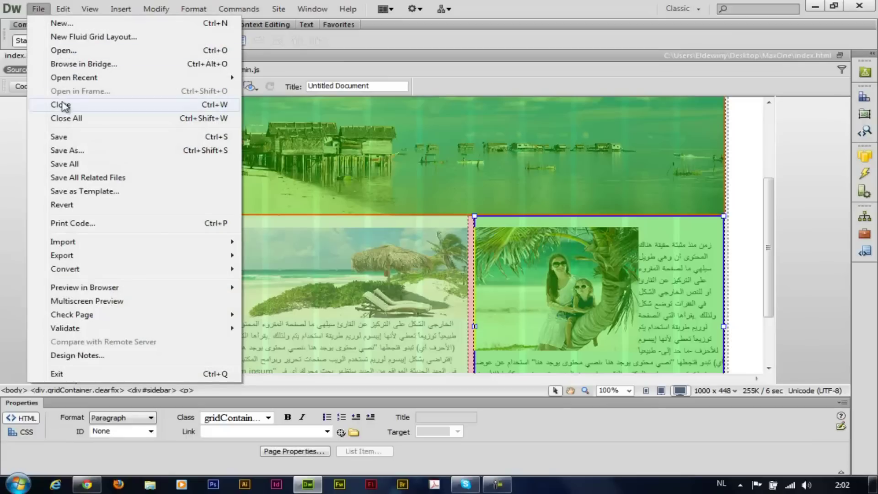
pyautogui.click(75, 164)
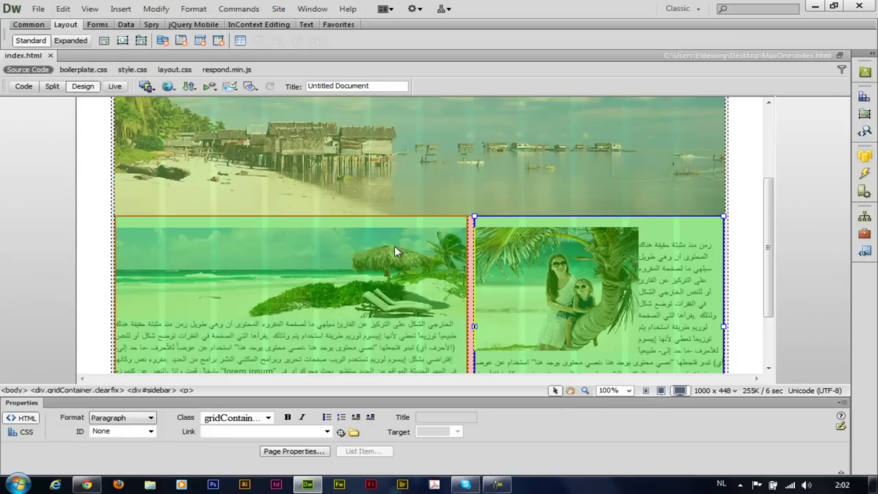
pyautogui.click(84, 487)
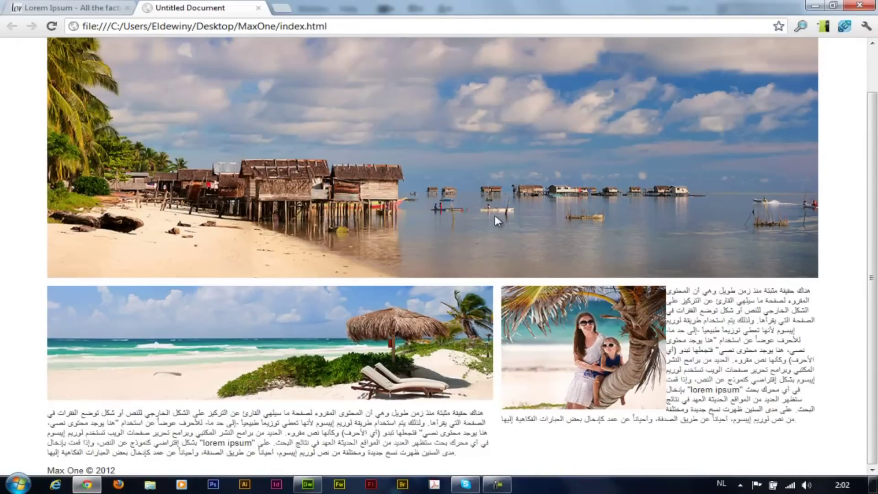
pyautogui.moveTo(875, 242)
pyautogui.mouseDown()
pyautogui.moveTo(875, 165)
pyautogui.moveTo(876, 259)
pyautogui.mouseUp()
# Step: Return to Dreamweaver and give the #sidebar p img rule in layout.css 5 px padding on all sides
pyautogui.click(308, 485)
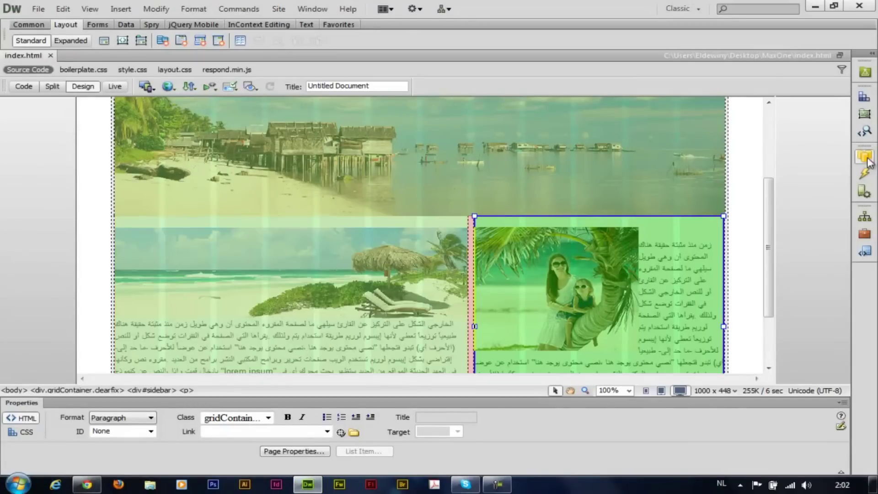
pyautogui.click(864, 97)
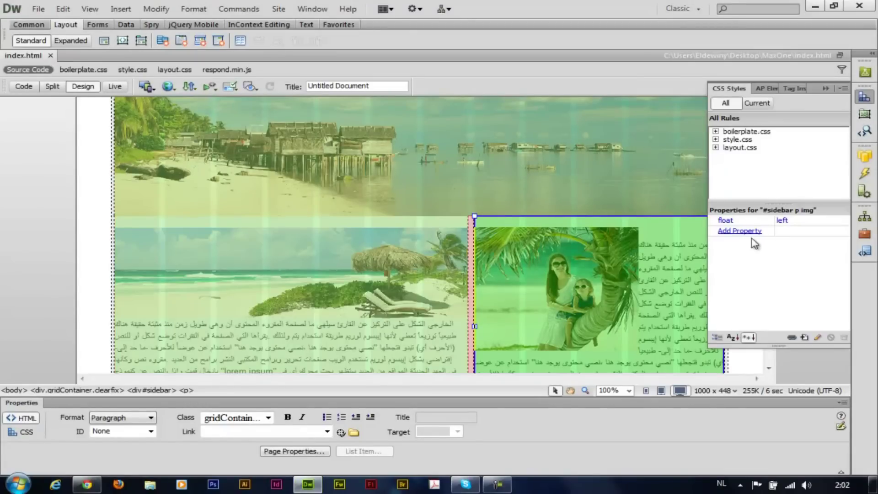
pyautogui.click(737, 149)
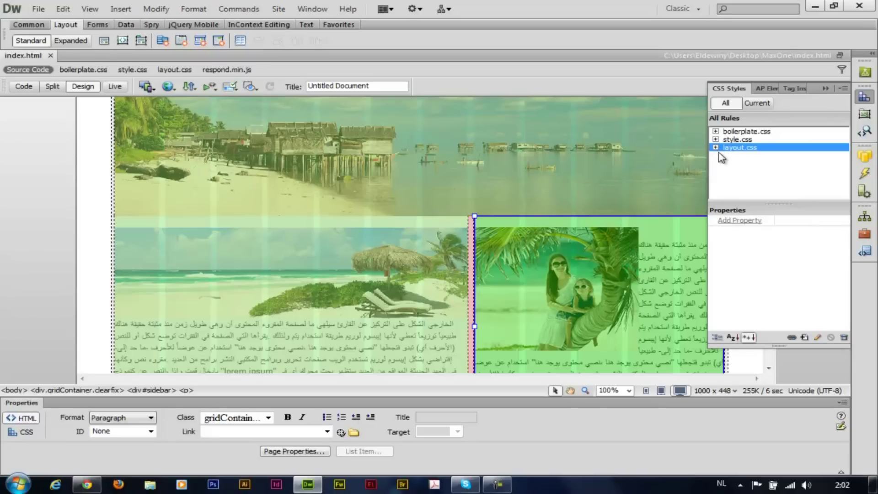
pyautogui.click(716, 148)
pyautogui.click(754, 156)
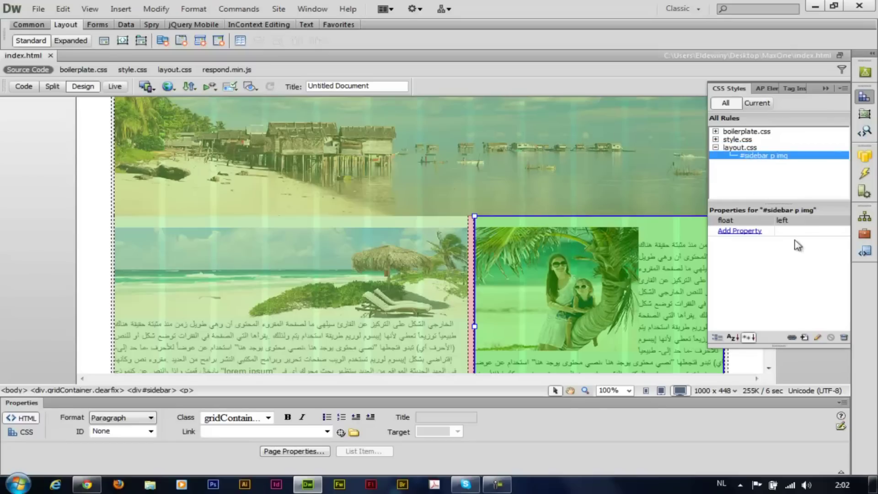
pyautogui.click(817, 338)
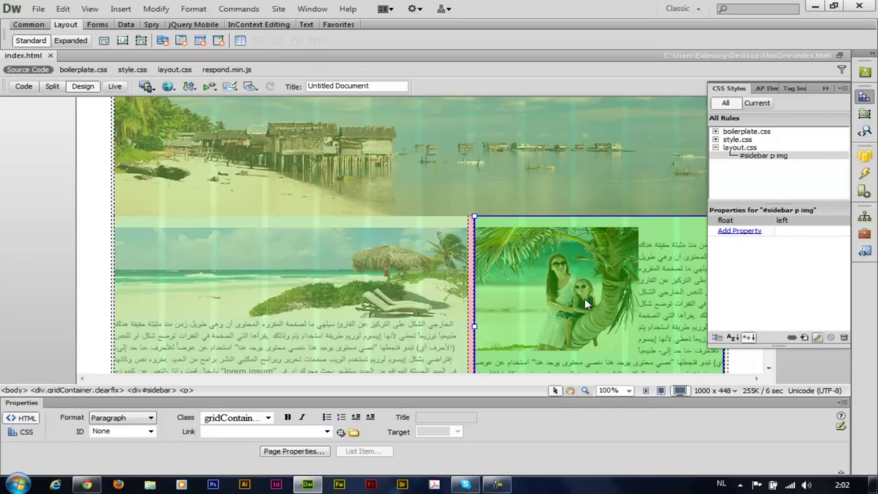
pyautogui.click(817, 338)
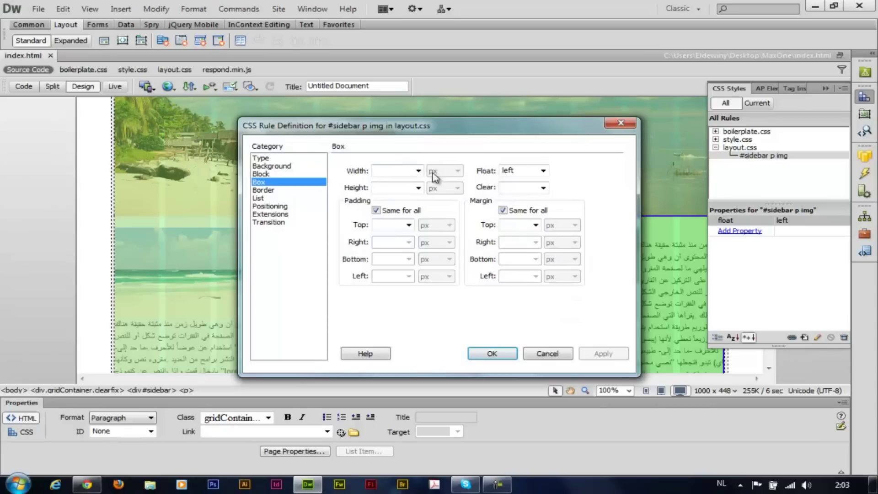
pyautogui.moveTo(413, 132); pyautogui.dragTo(459, 97)
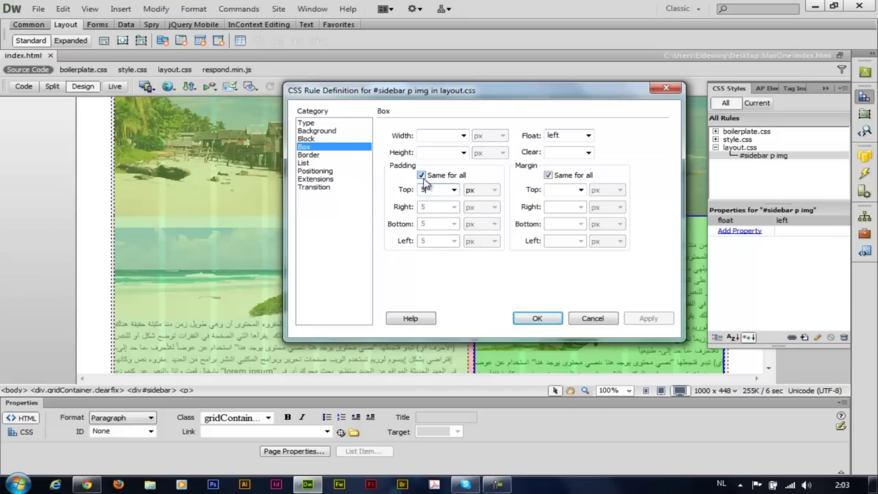
pyautogui.click(527, 318)
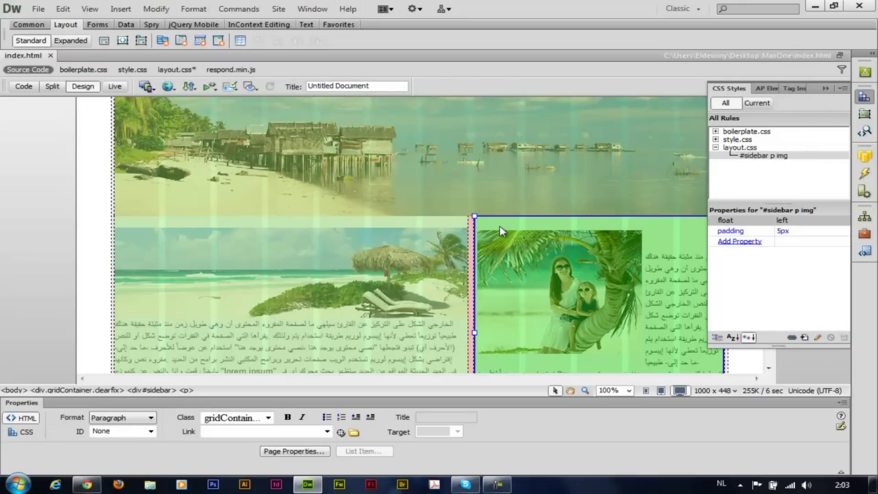
# Step: Save all files and reload the page in Chrome to check the spacing around the sidebar image
pyautogui.click(44, 10)
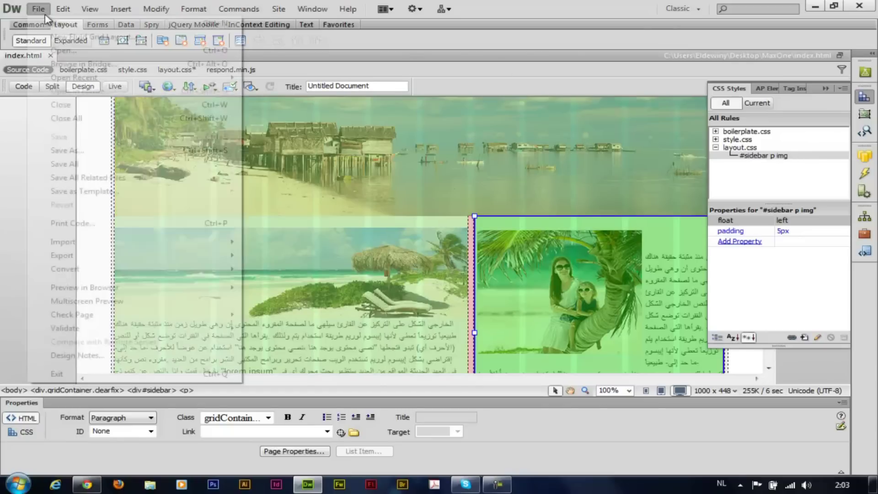
pyautogui.click(86, 168)
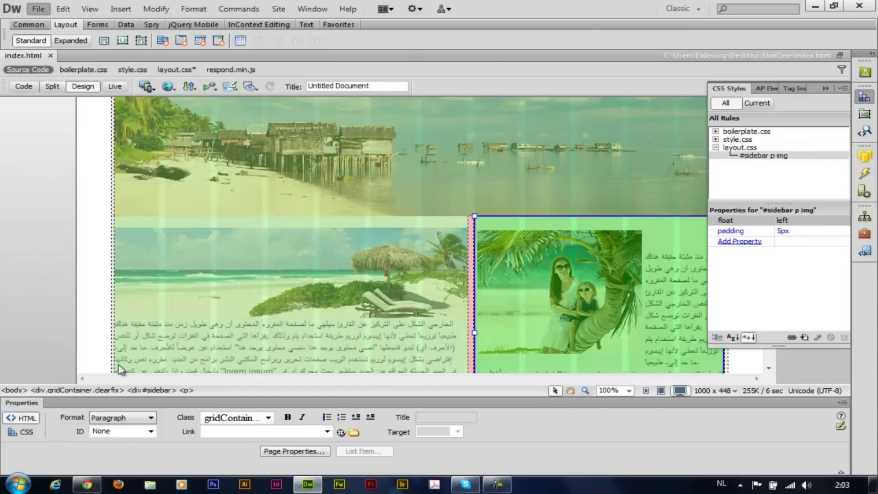
pyautogui.click(87, 484)
pyautogui.press('F5')
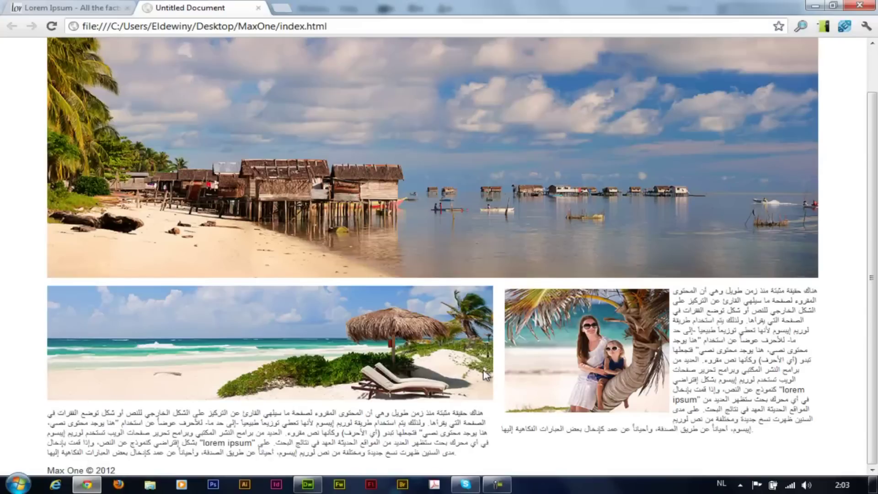
pyautogui.moveTo(876, 185)
pyautogui.mouseDown()
pyautogui.moveTo(876, 143)
pyautogui.moveTo(877, 185)
pyautogui.mouseUp()
pyautogui.moveTo(872, 245); pyautogui.dragTo(866, 183)
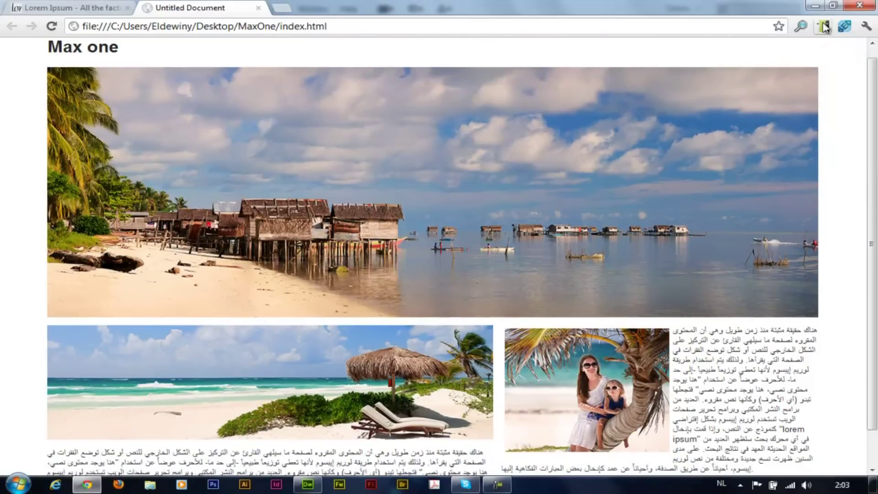
# Step: Shrink the Chrome window to tablet width and examine how the content and sidebar divs stack
pyautogui.click(834, 5)
pyautogui.moveTo(736, 224); pyautogui.dragTo(738, 338)
pyautogui.moveTo(741, 411); pyautogui.dragTo(540, 397)
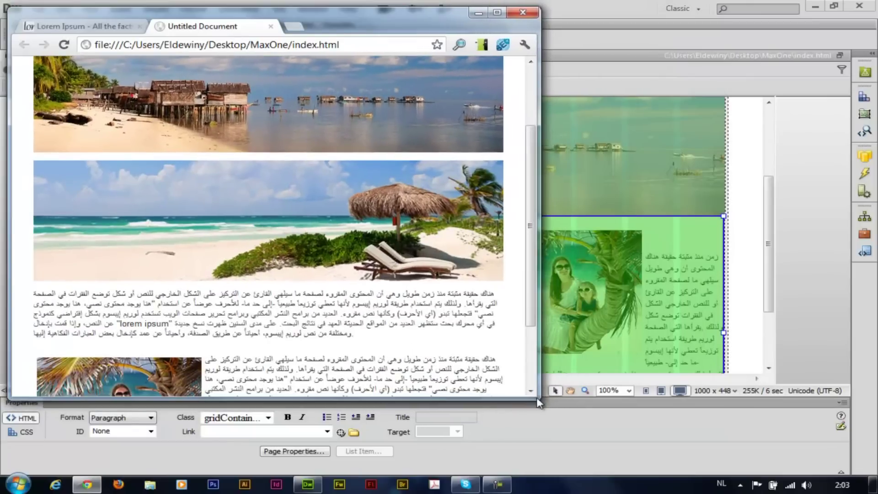
pyautogui.moveTo(528, 249); pyautogui.dragTo(529, 307)
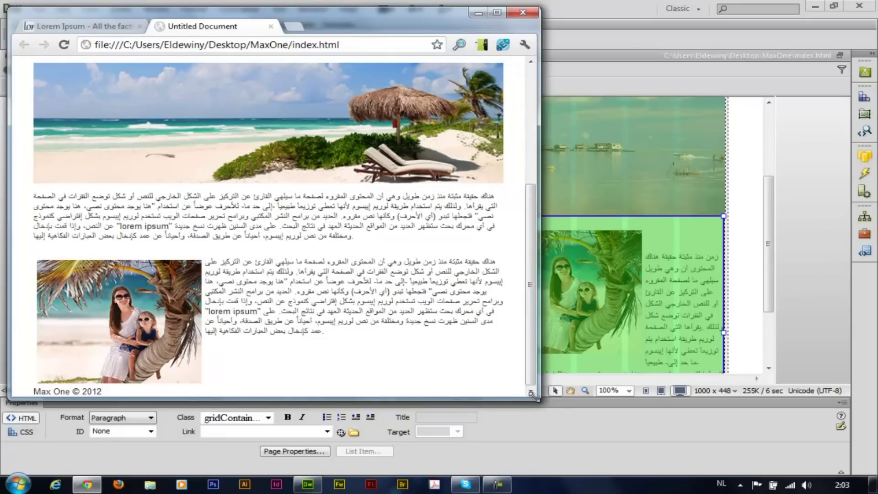
# Step: Narrow the Chrome window to mobile width and examine the whole page, including how the sidebar image scales
pyautogui.moveTo(532, 396); pyautogui.dragTo(254, 394)
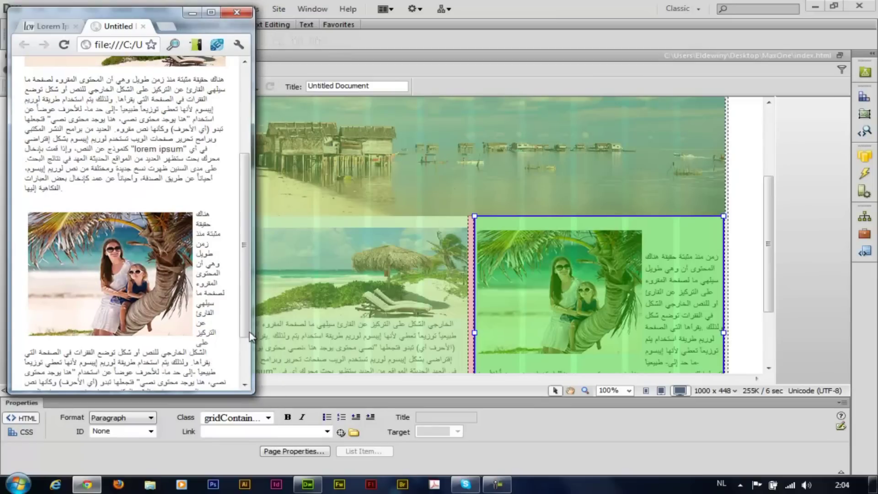
pyautogui.moveTo(250, 333); pyautogui.dragTo(251, 210)
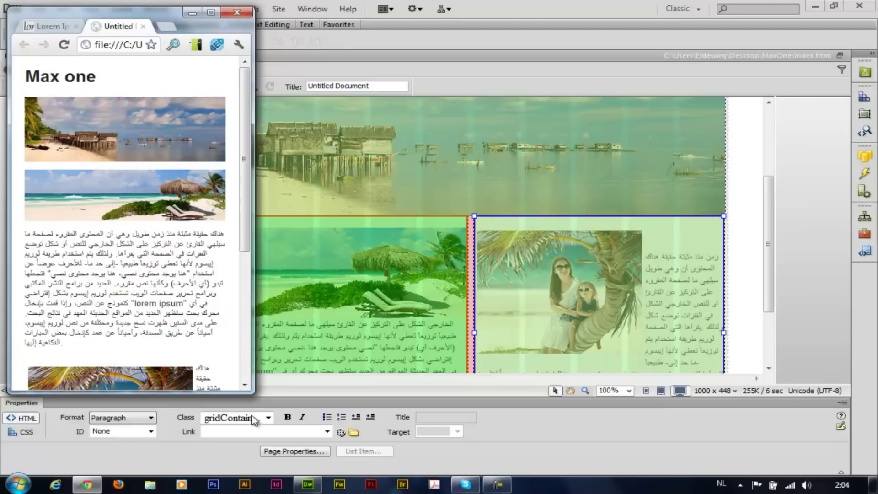
pyautogui.moveTo(253, 392); pyautogui.dragTo(215, 378)
pyautogui.moveTo(155, 364); pyautogui.dragTo(171, 342)
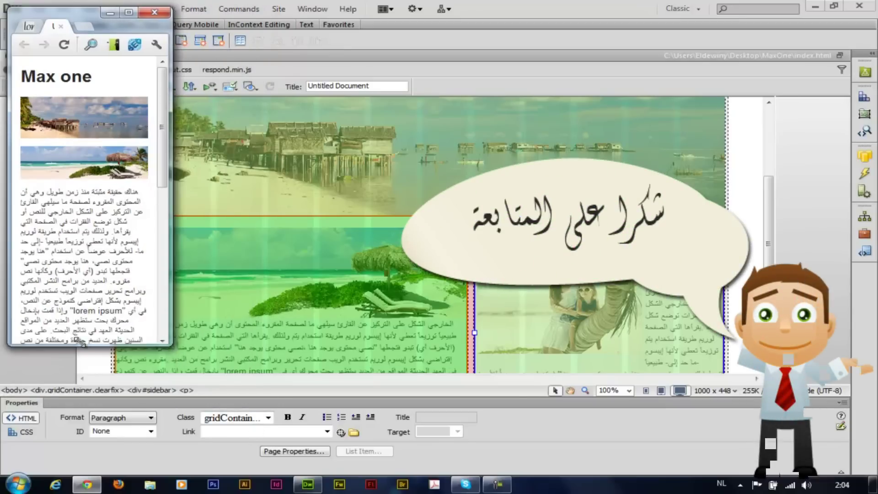
pyautogui.scroll(-3, 156, 237)
pyautogui.scroll(-5, 155, 237)
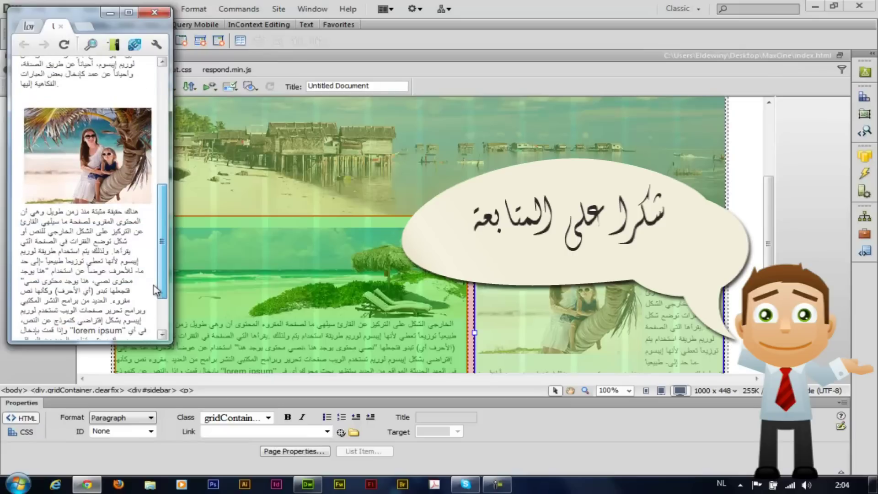
pyautogui.scroll(10, 87, 196)
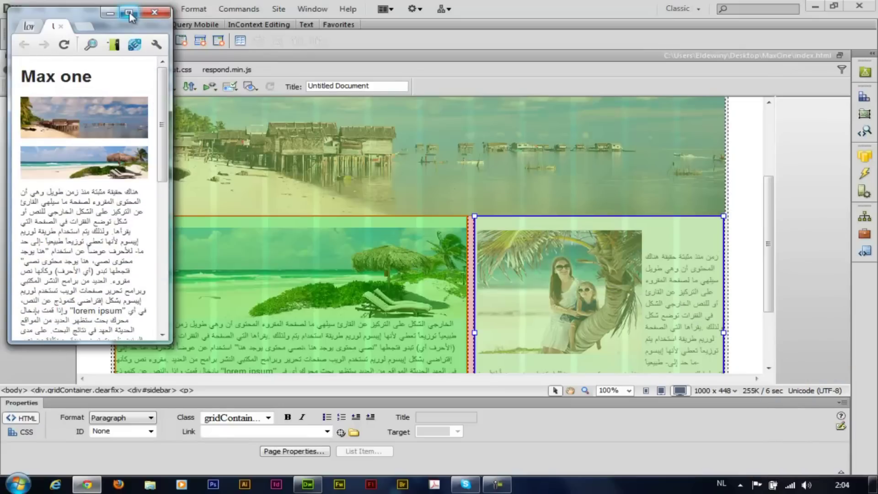
# Step: Maximize the Chrome preview to view the desktop layout, and return to the start of the page in Dreamweaver
pyautogui.click(130, 11)
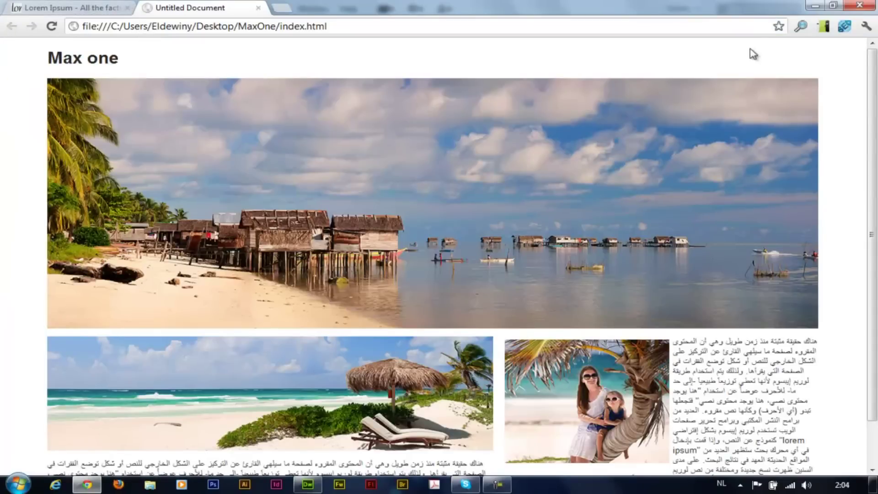
pyautogui.click(815, 6)
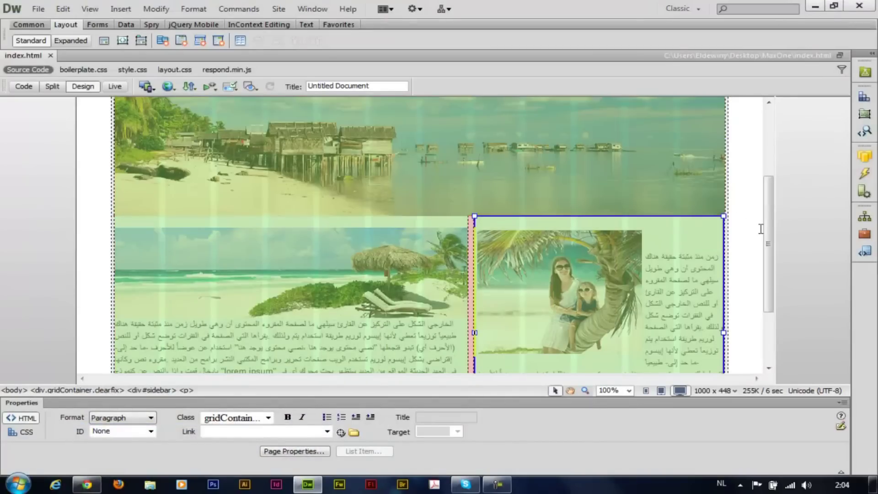
pyautogui.scroll(3, 781, 157)
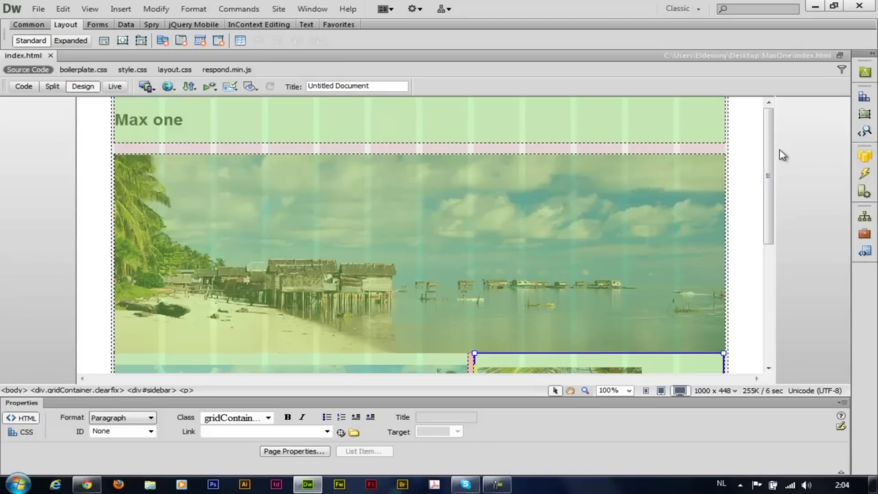